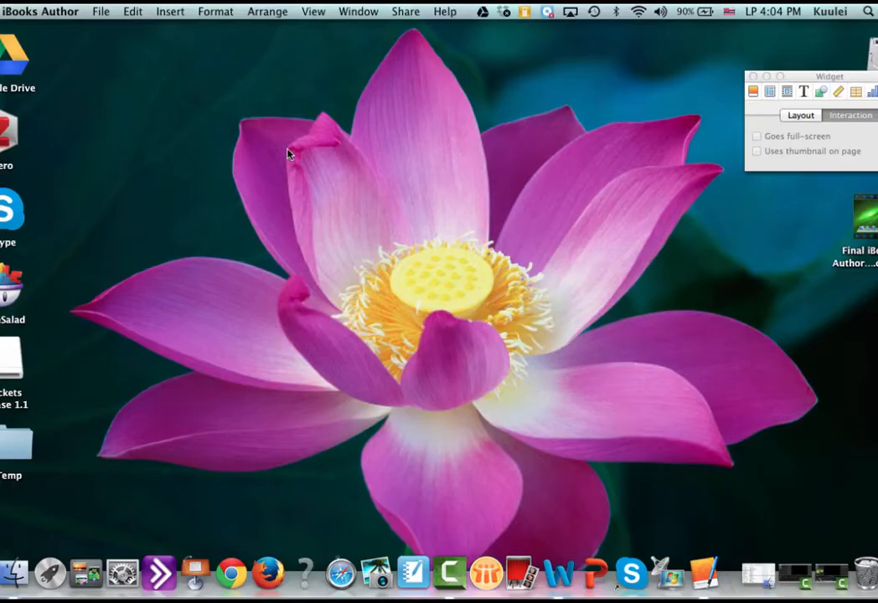
Step: Close the Widget inspector and browse the templates in the Template Chooser, including the Portrait Only group
left_click(753, 76)
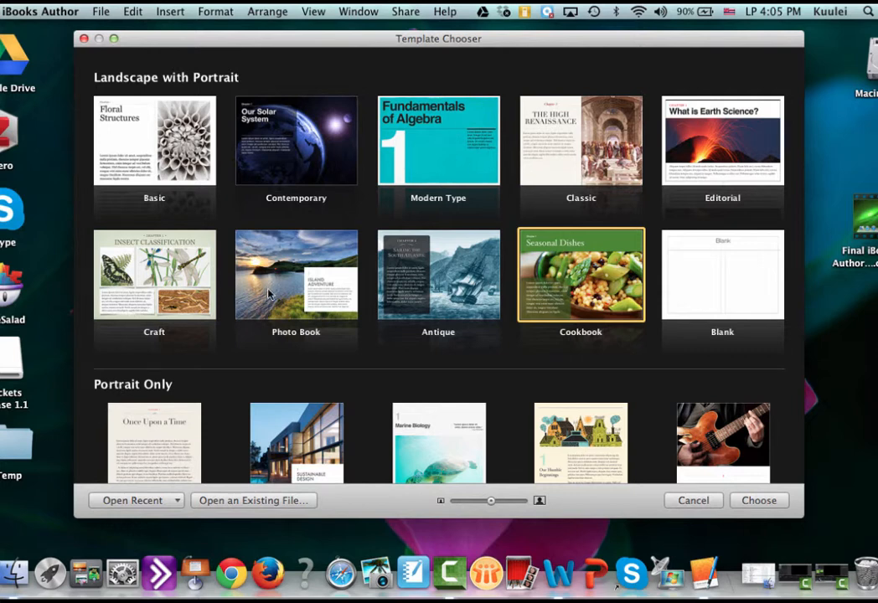
scroll(263, 407, "down", 5)
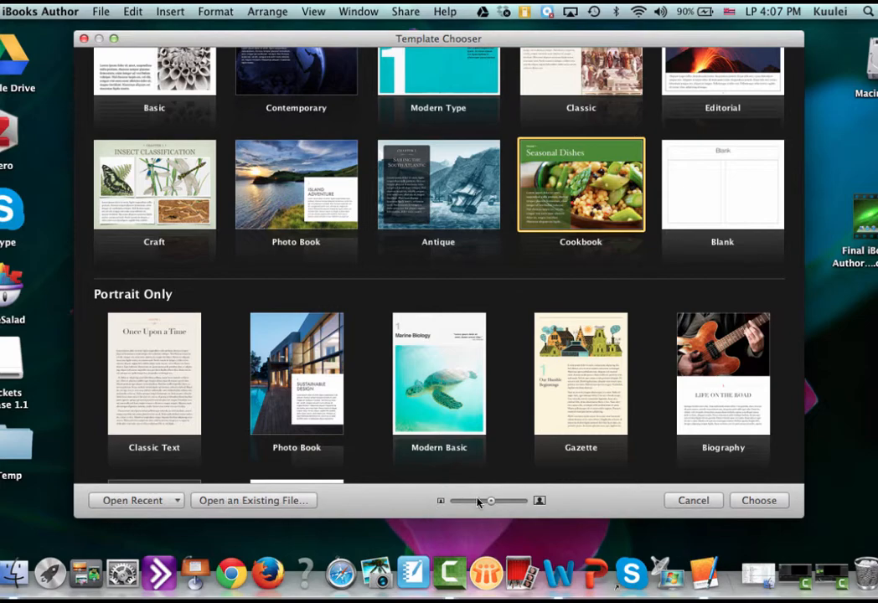
mouse_move(490, 500)
left_mouse_down()
mouse_move(506, 503)
mouse_move(453, 506)
mouse_move(505, 505)
left_mouse_up()
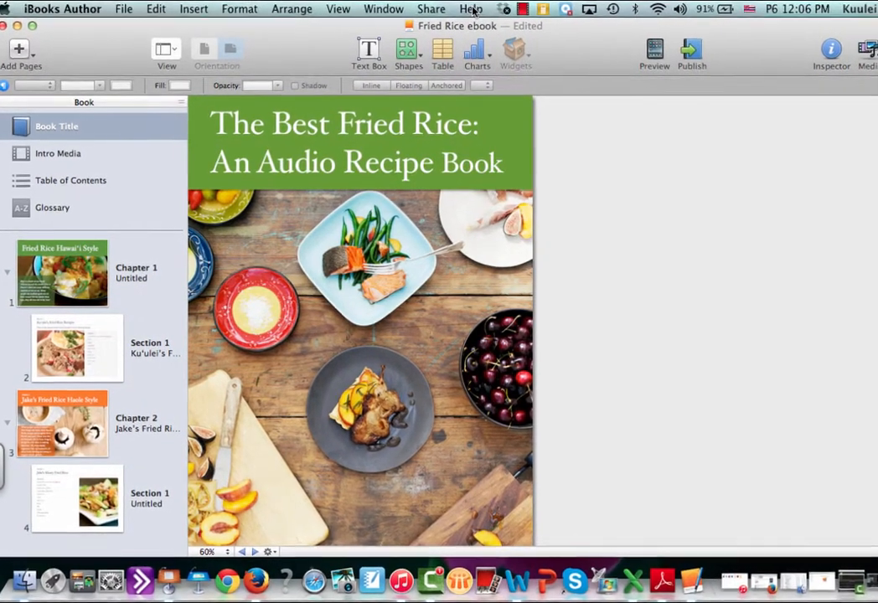
Step: Open iBooks Author Help and read the Sample workflow topic under iBooks Author overview
left_click(467, 12)
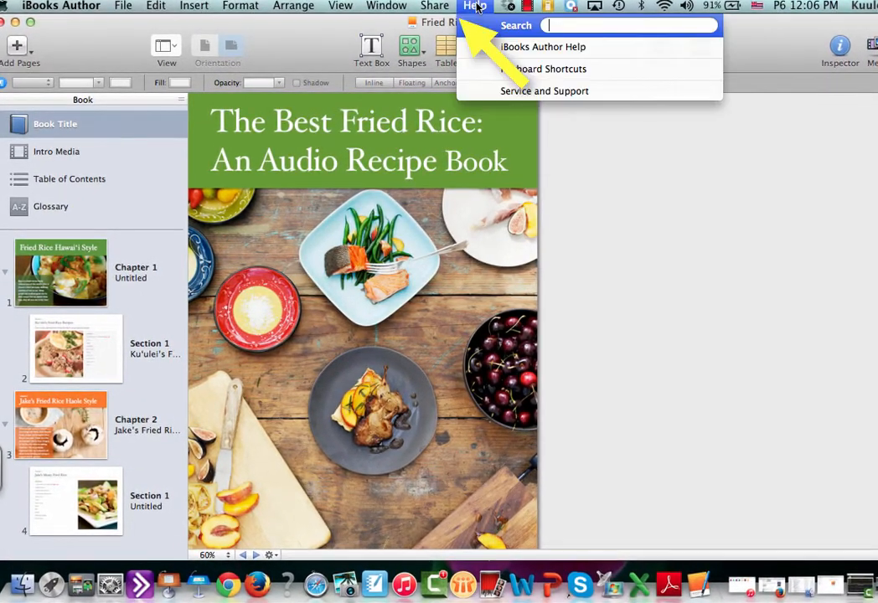
left_click(482, 52)
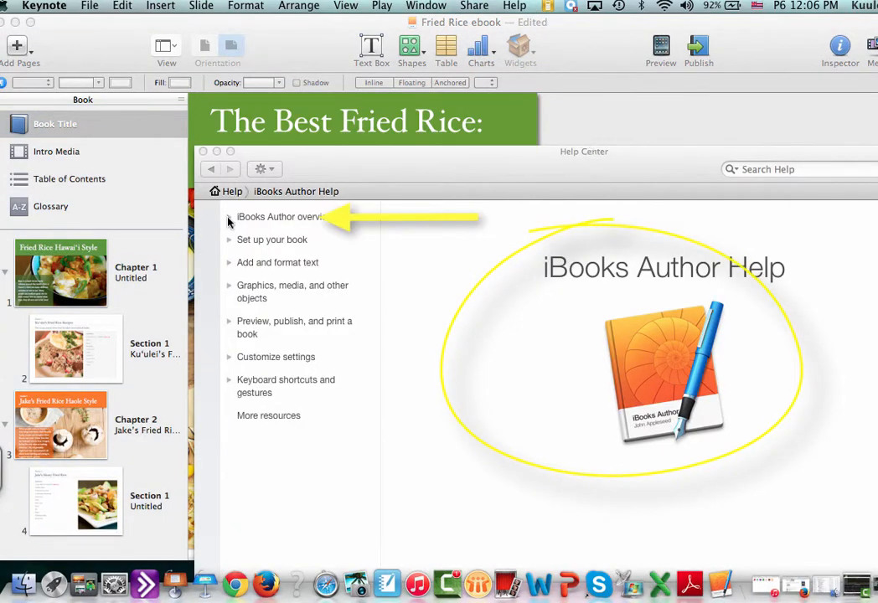
left_click(228, 219)
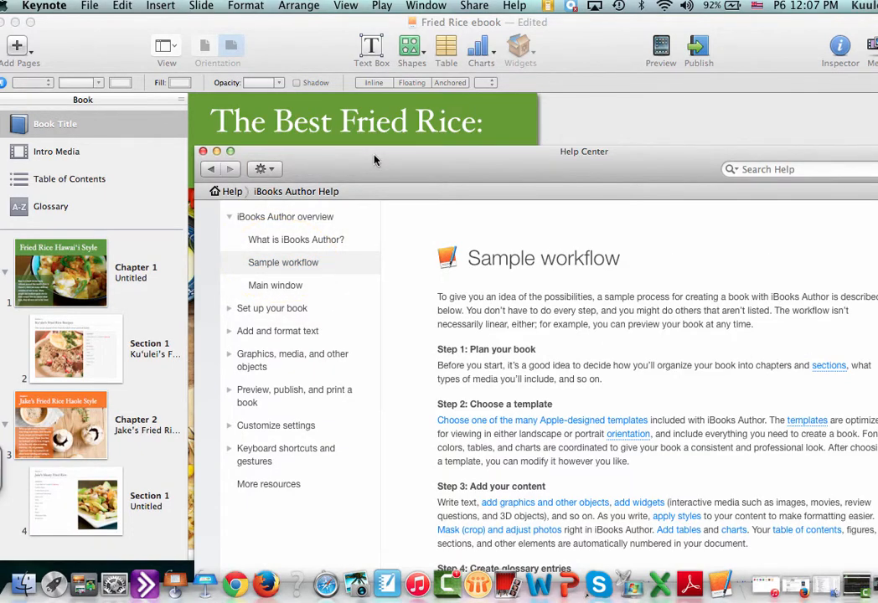
left_click_drag(375, 160, 341, 92)
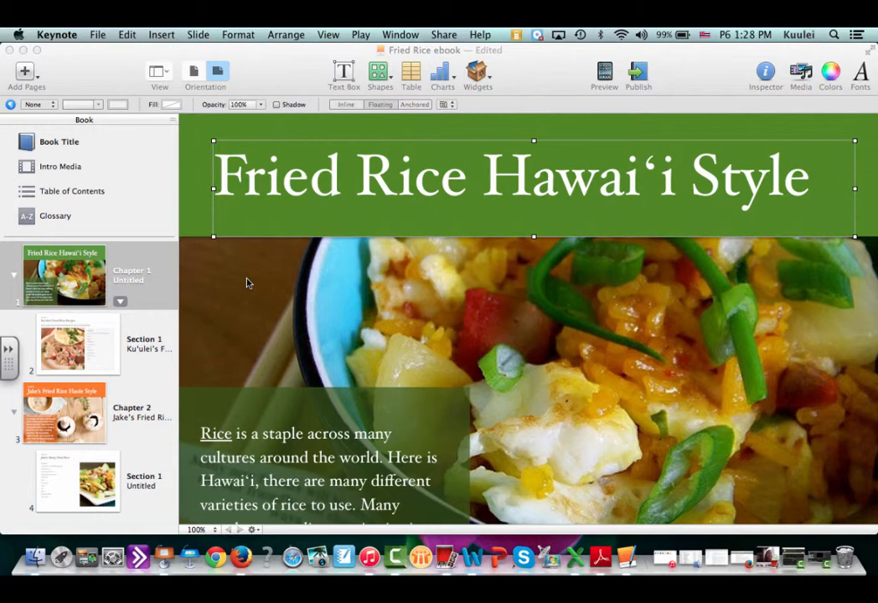
Step: View the book's Book Title, Intro Media and Glossary pages in turn
left_click(63, 144)
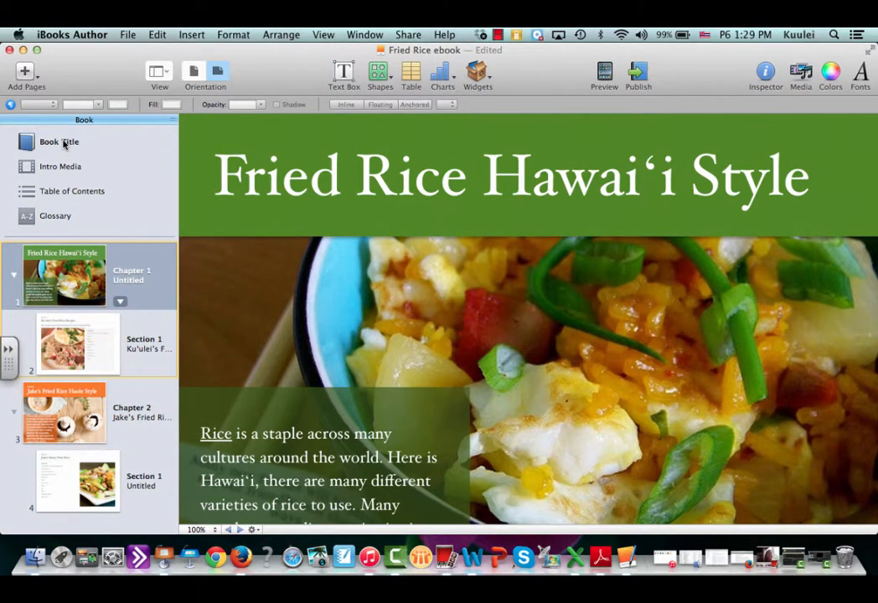
left_click(64, 143)
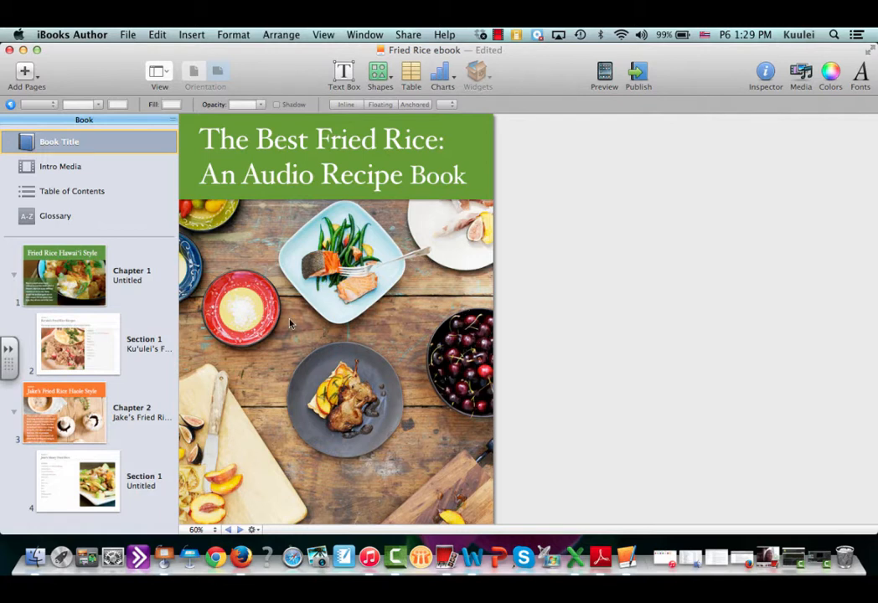
left_click(59, 167)
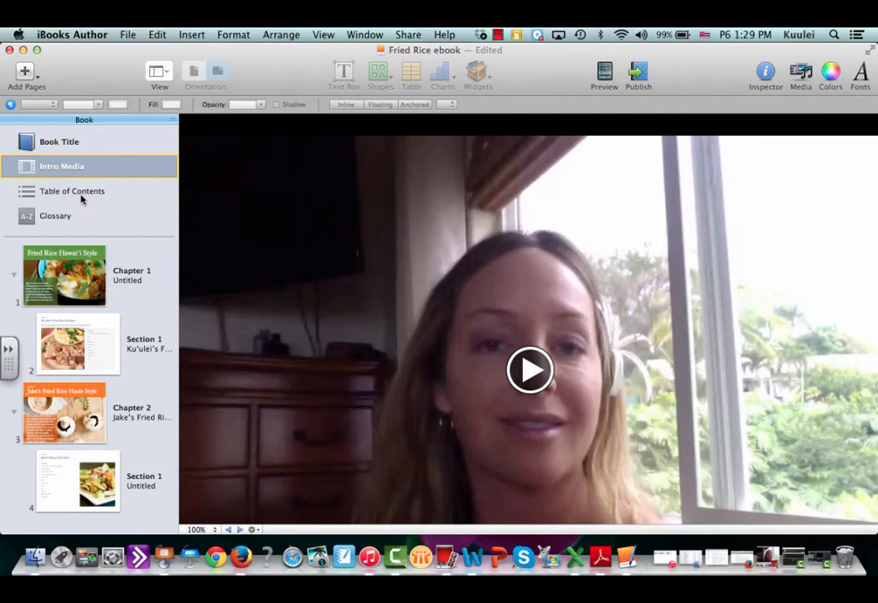
left_click(69, 218)
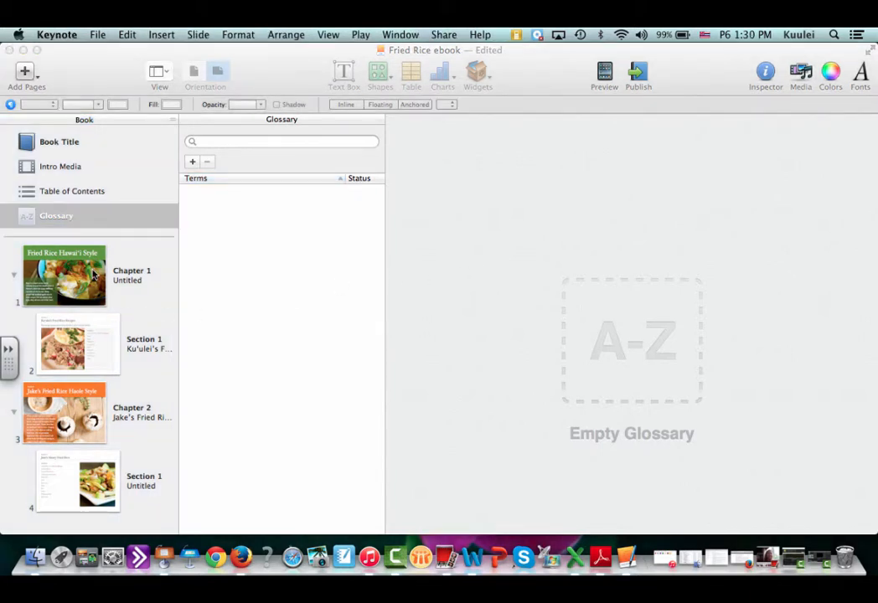
Step: Add a Default page after the recipe page in Section 1 of Chapter 1
left_click(92, 344)
left_click(92, 344)
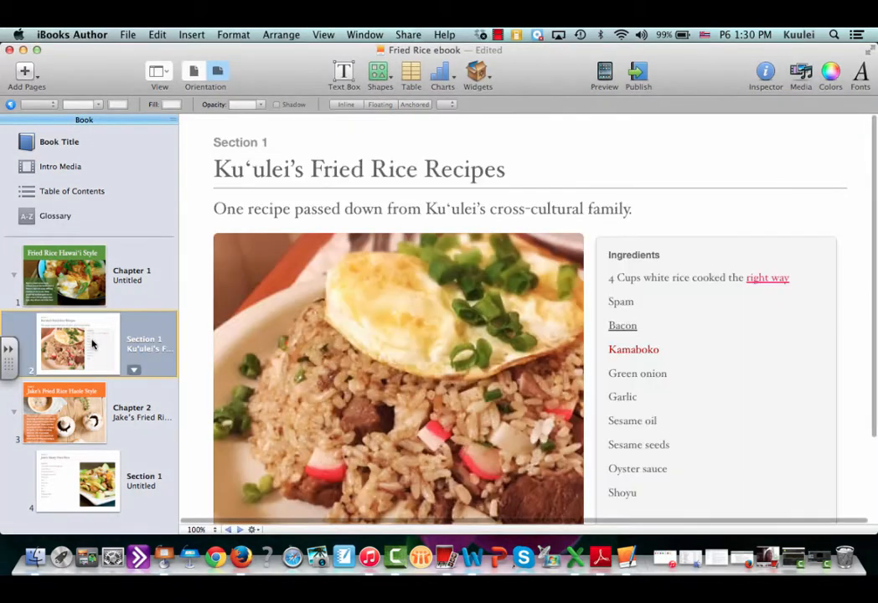
left_click(36, 78)
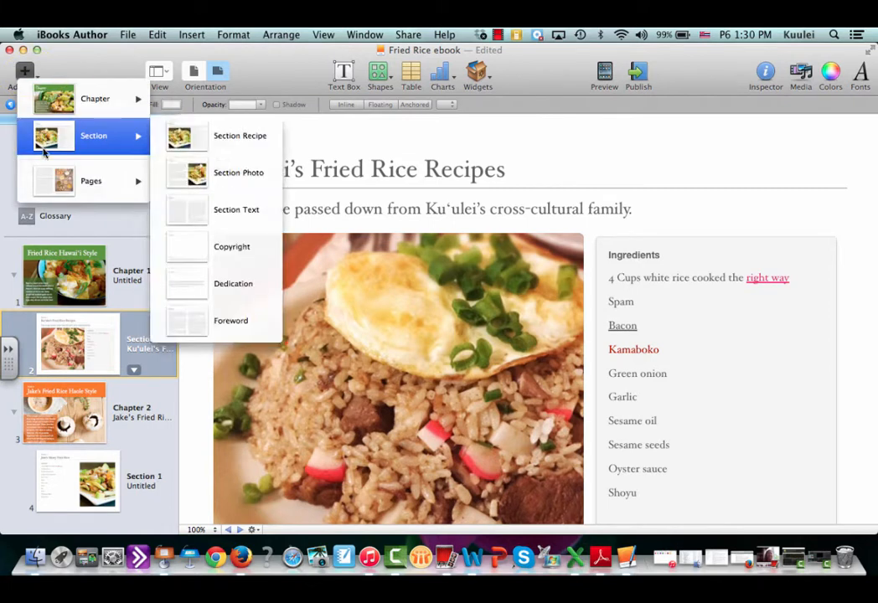
mouse_move(49, 181)
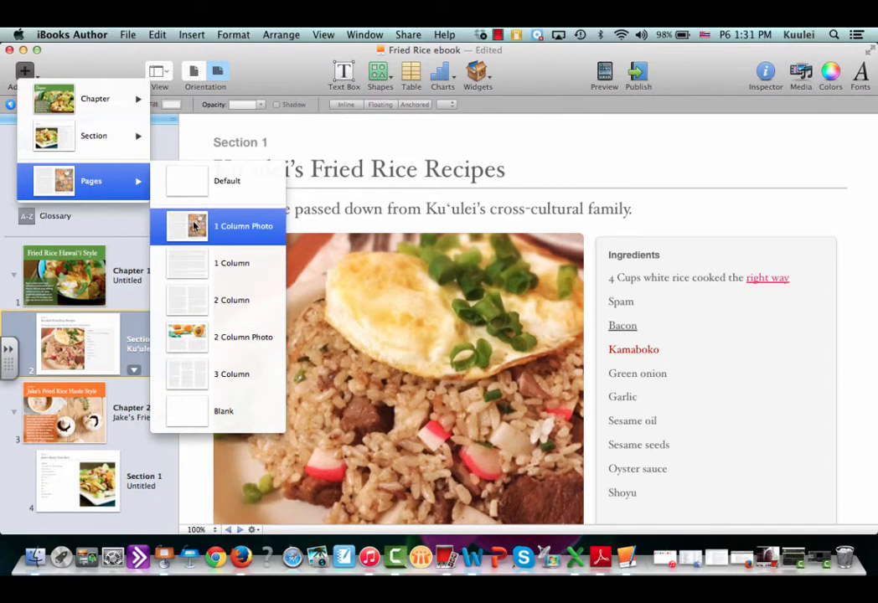
left_click(186, 182)
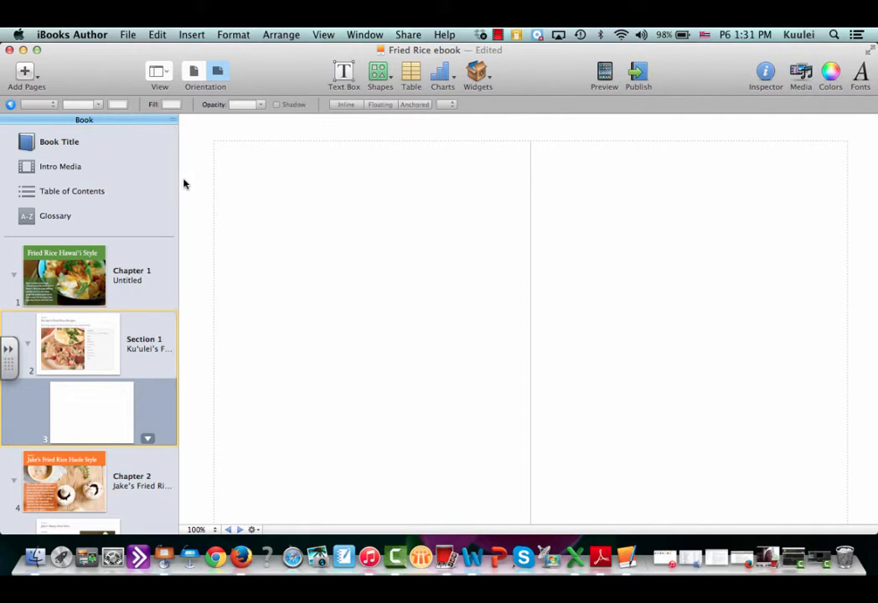
Step: Review the layout choices available for Chapter 1 without changing its layout
left_click(119, 303)
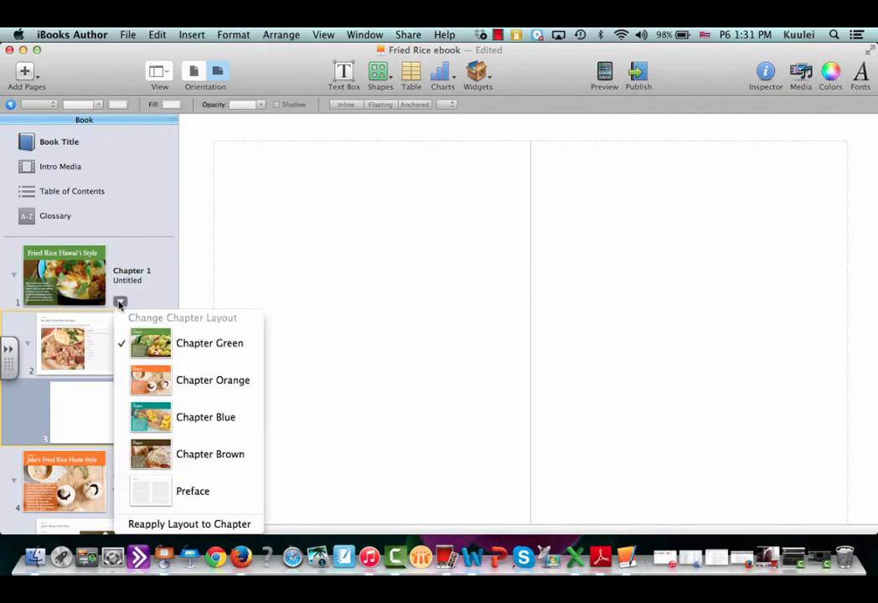
left_click(120, 304)
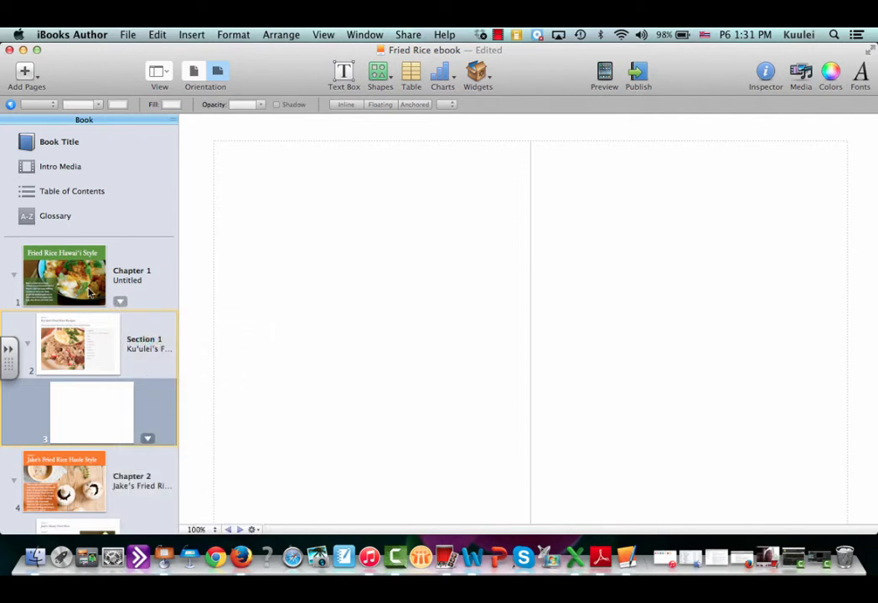
right_click(89, 290)
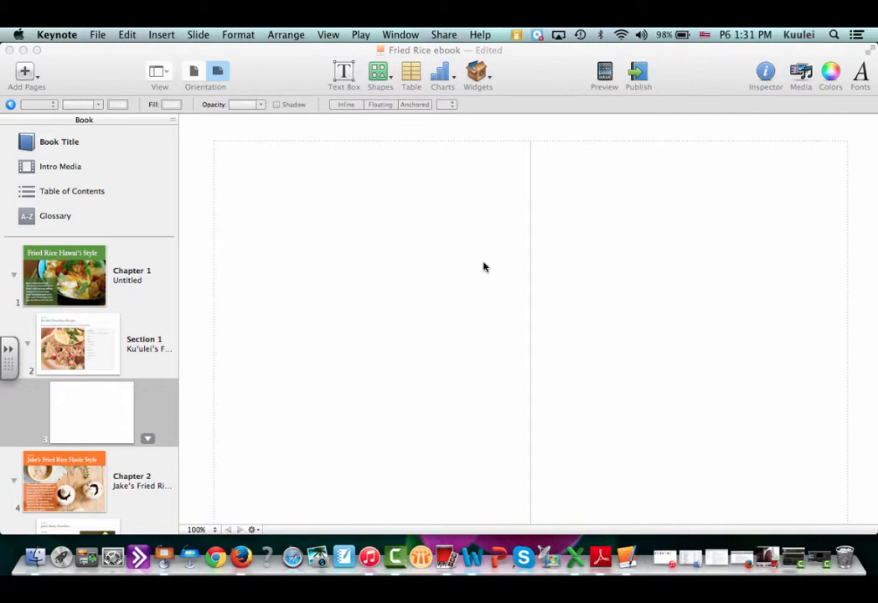
Step: Collapse Chapter 1 in the book's page list so its section and pages are hidden, keeping the chapter selected
left_click(13, 277)
left_click(14, 278)
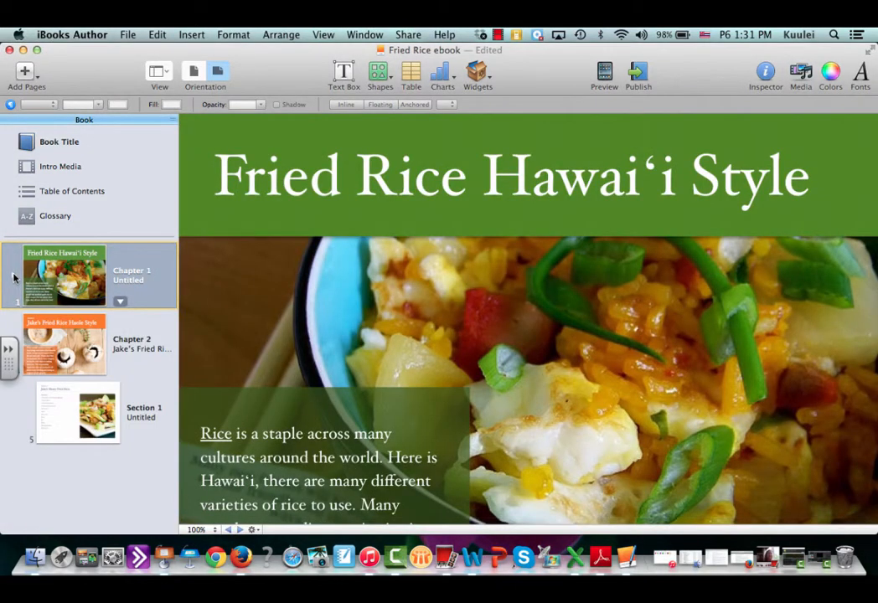
right_click(143, 301)
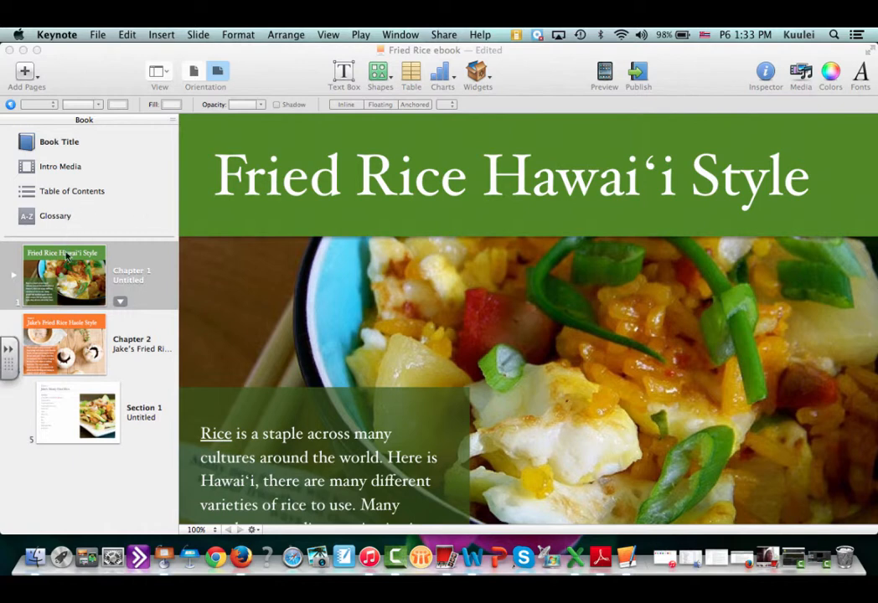
left_click(69, 282)
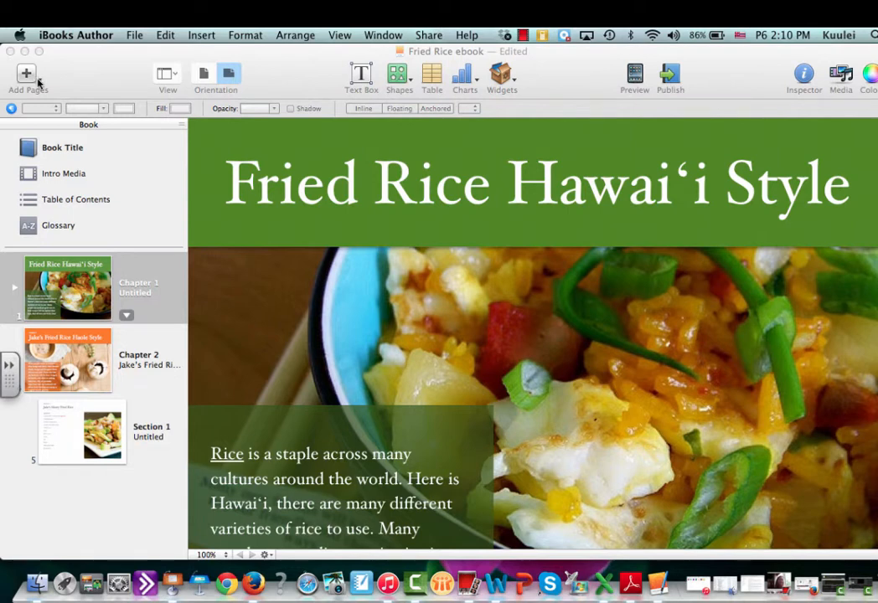
Step: Review the chapter, section and page types that can be added and the available view options
left_click(27, 75)
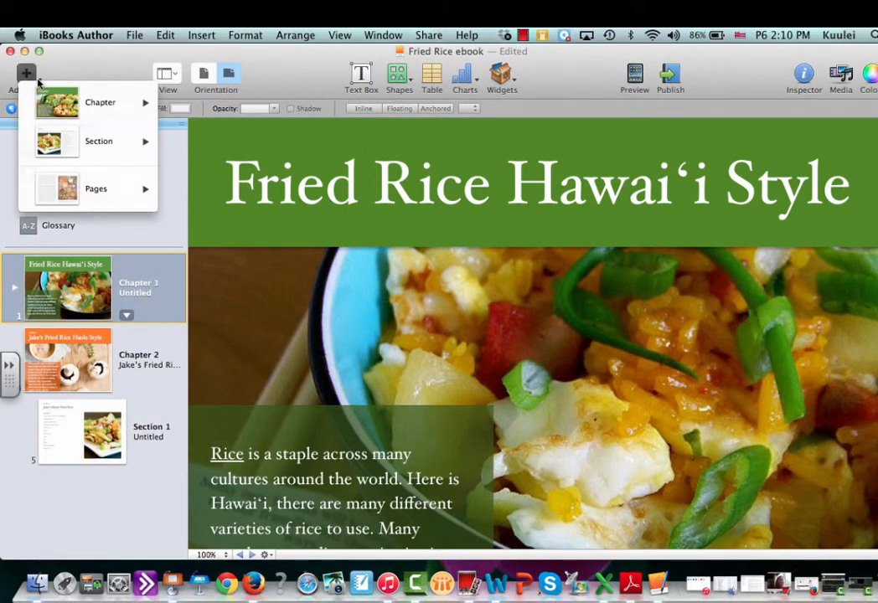
mouse_move(66, 116)
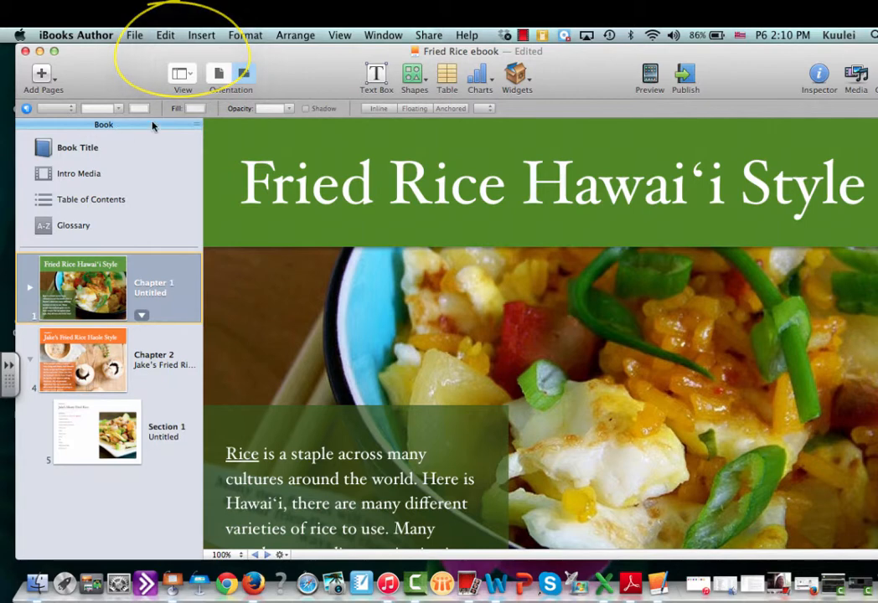
left_click(189, 77)
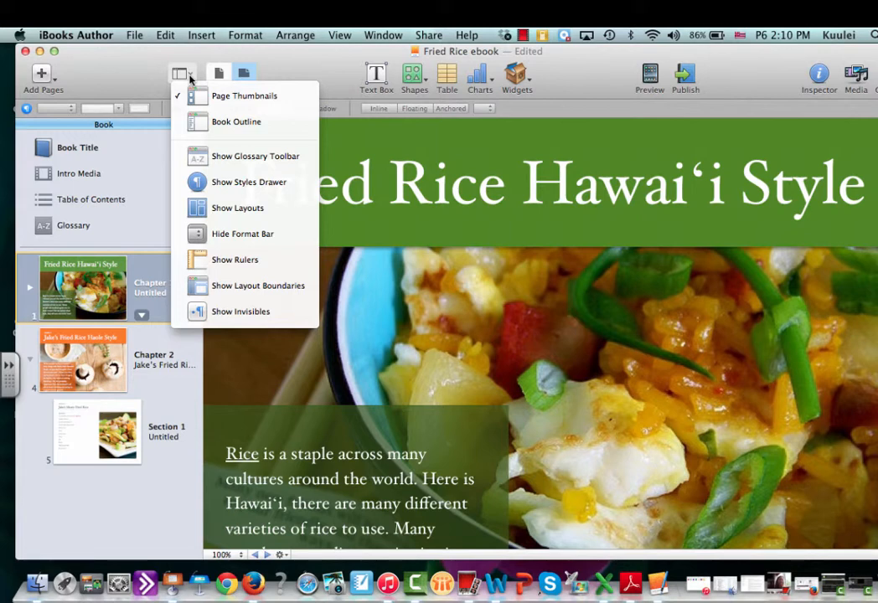
left_click(218, 76)
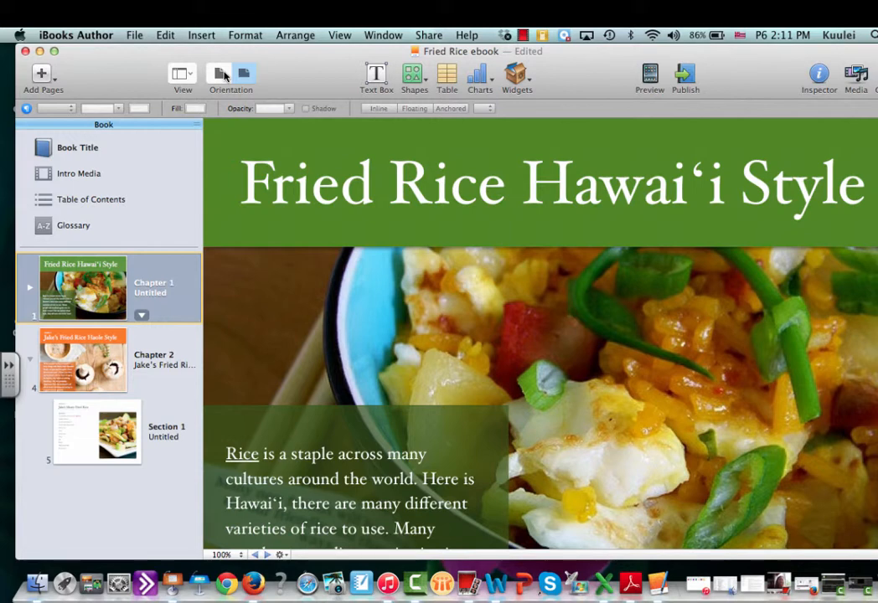
key("super+Tab")
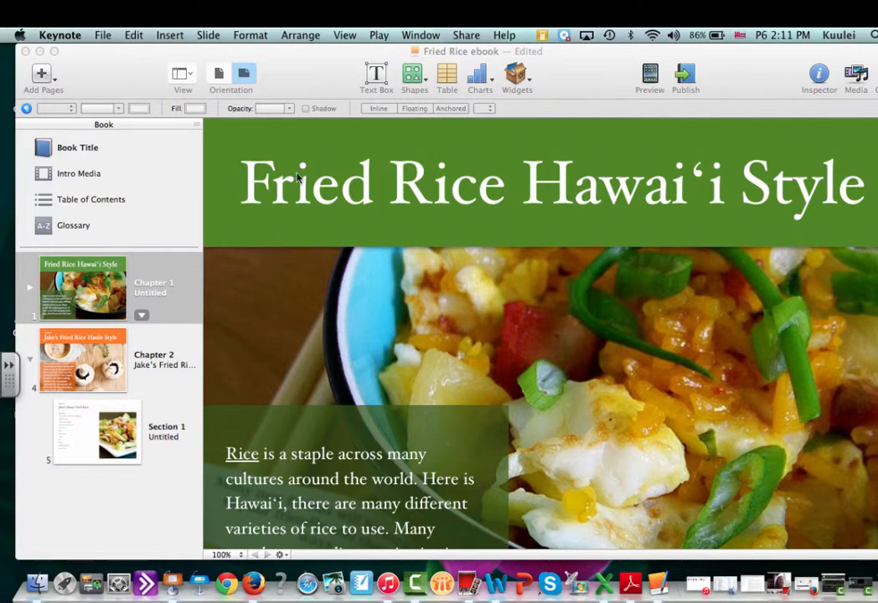
Step: Add a text box to the Chapter 1 page and move it just below the words "Fried Rice" in the title
left_click(377, 77)
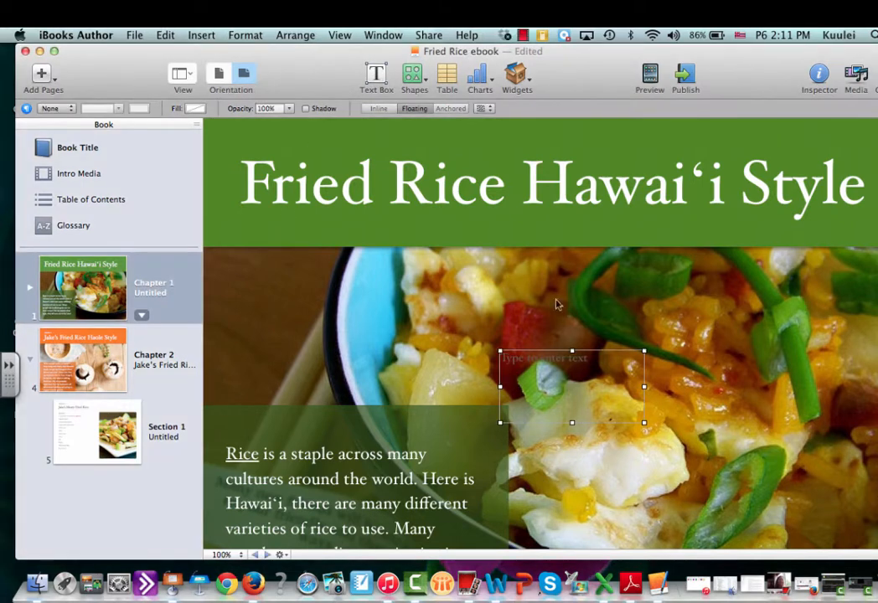
left_click(555, 342)
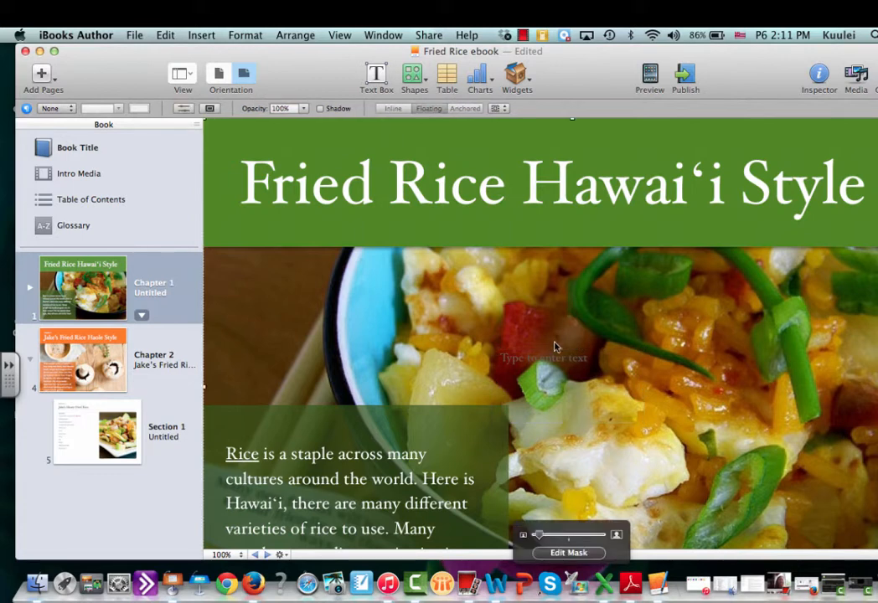
left_click(554, 358)
right_click(556, 369)
left_click(561, 304)
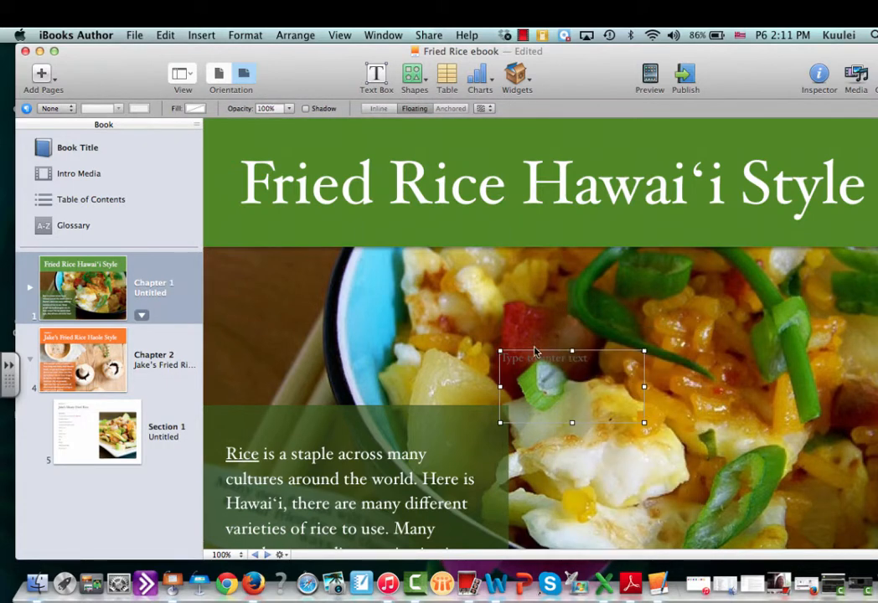
double_click(530, 359)
left_click(505, 373)
left_click_drag(531, 361, 390, 222)
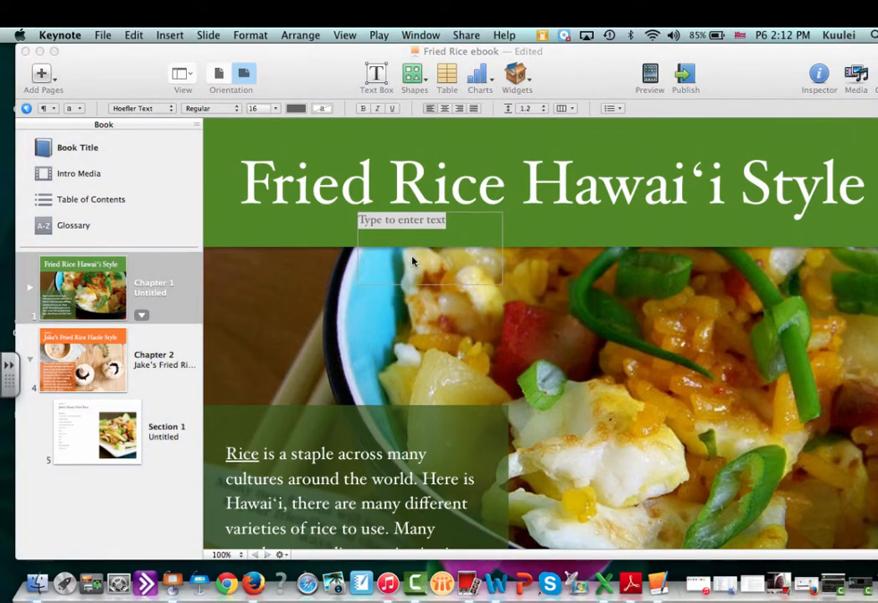
Step: Make the new text box's placeholder text bold and centred, and reselect the text box
left_click(361, 110)
left_click(361, 110)
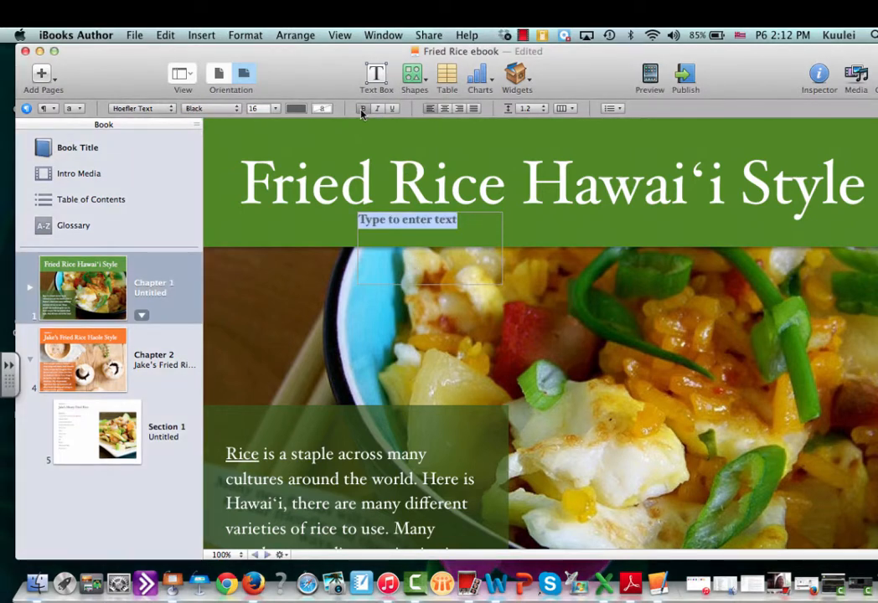
left_click(444, 110)
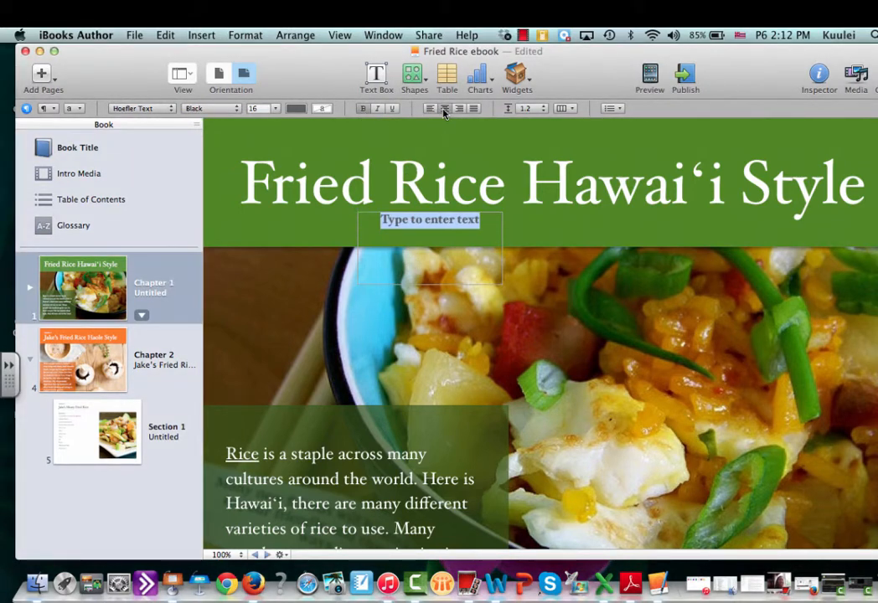
left_click(270, 197)
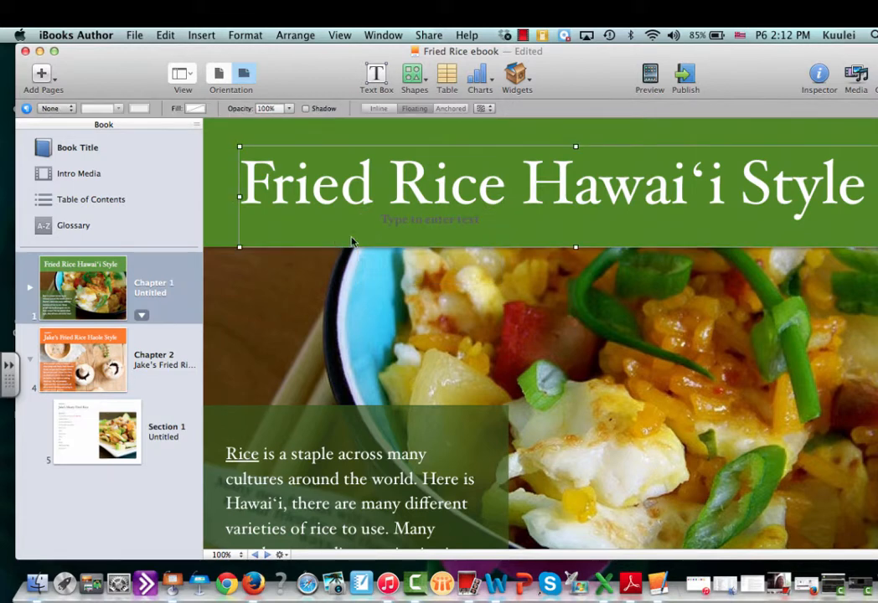
left_click(399, 232)
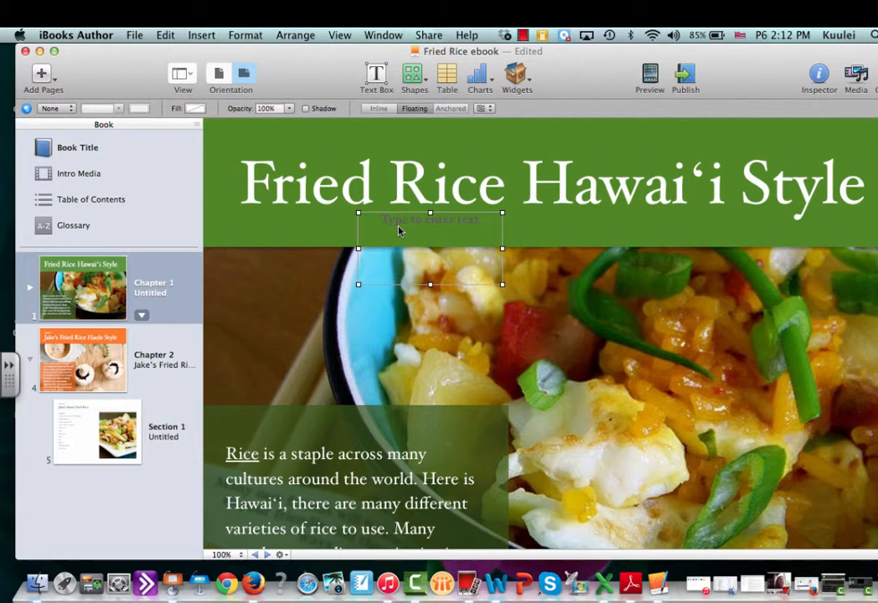
Step: Add a dark magenta square to the Chapter 1 page and position it over the rice in the photo, between the green onion slices
left_click(412, 76)
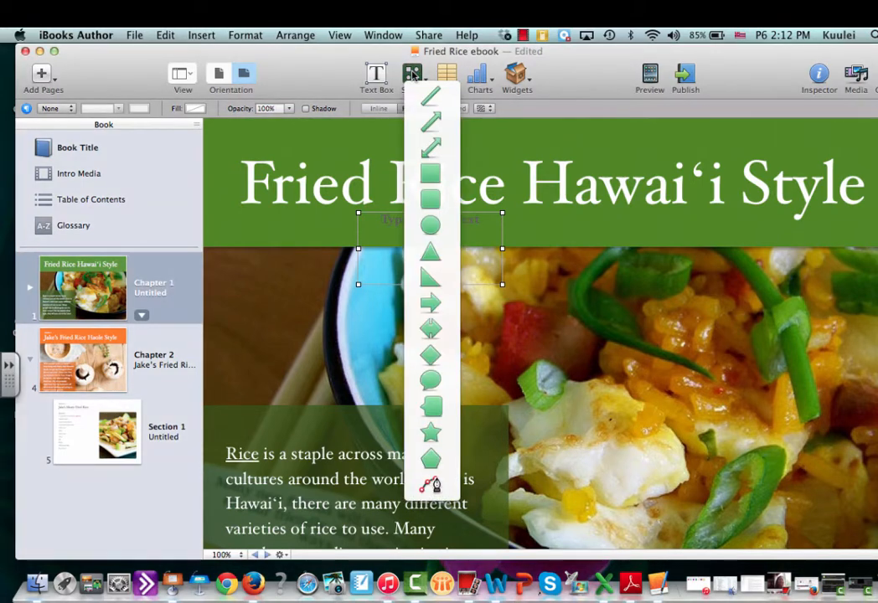
left_click(431, 175)
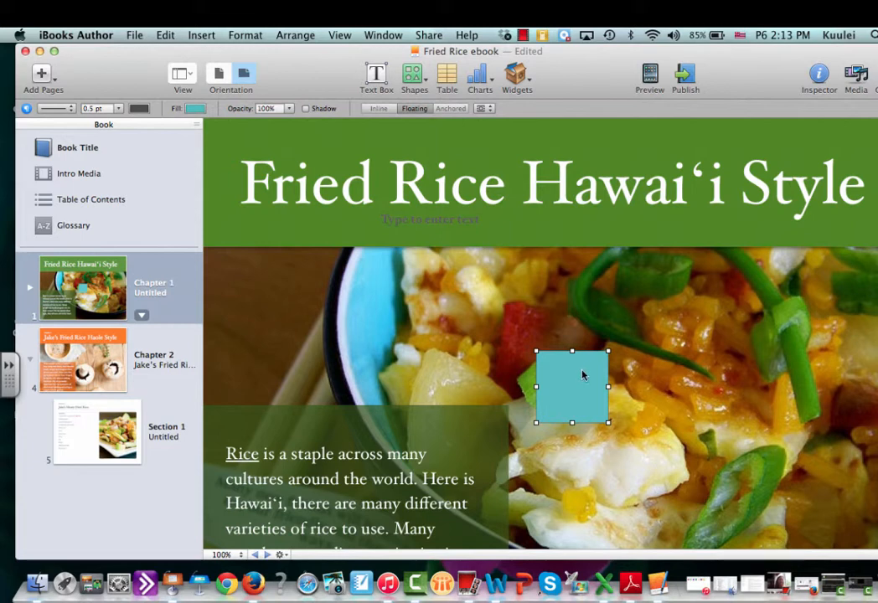
left_click(192, 110)
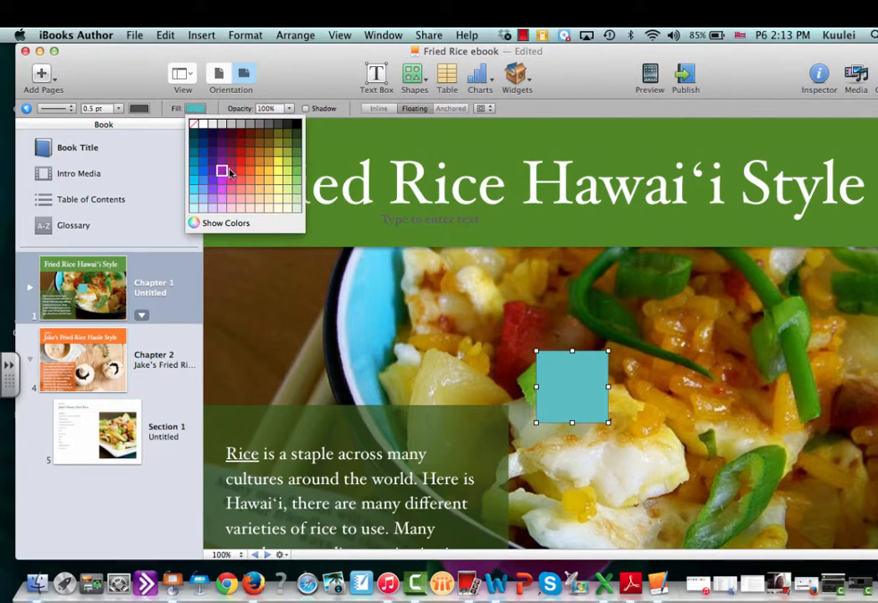
left_click(230, 160)
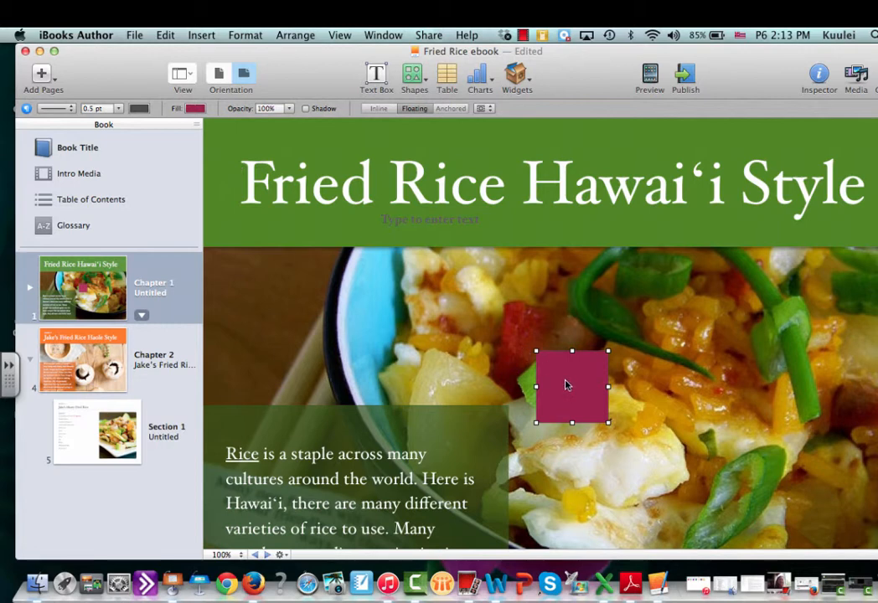
left_click_drag(565, 385, 666, 367)
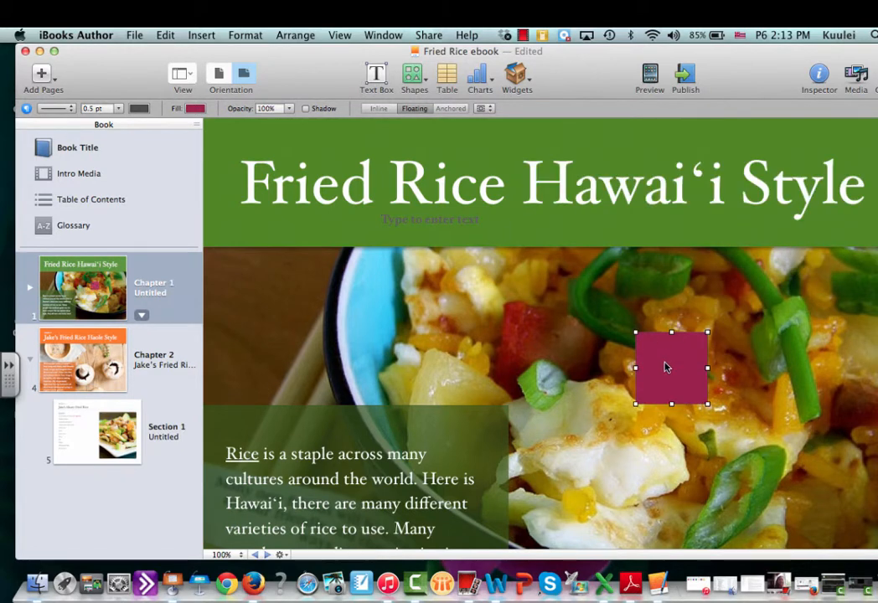
Step: Insert a table on the Chapter 1 page and move it above the magenta square, overlapping the green title band and photo
key("super+Tab")
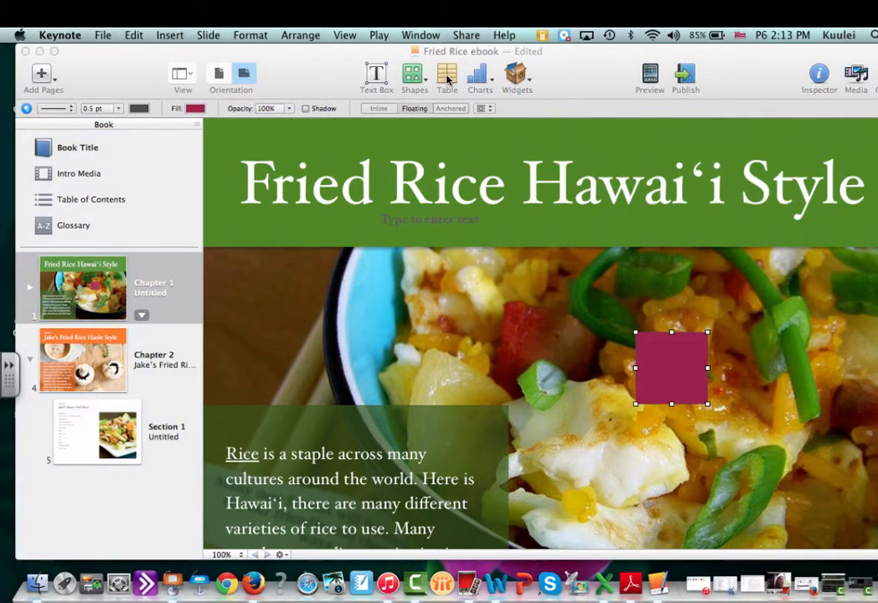
left_click(446, 78)
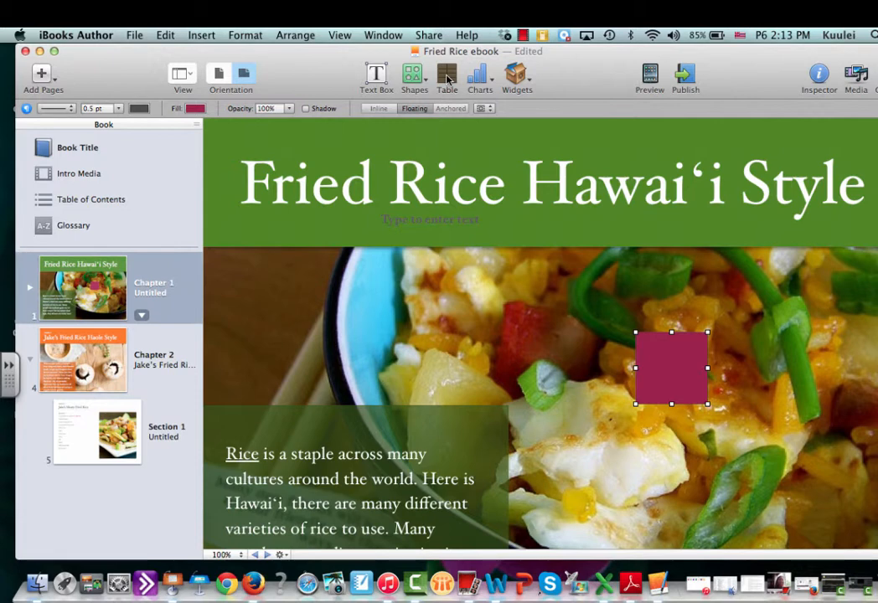
left_click(447, 78)
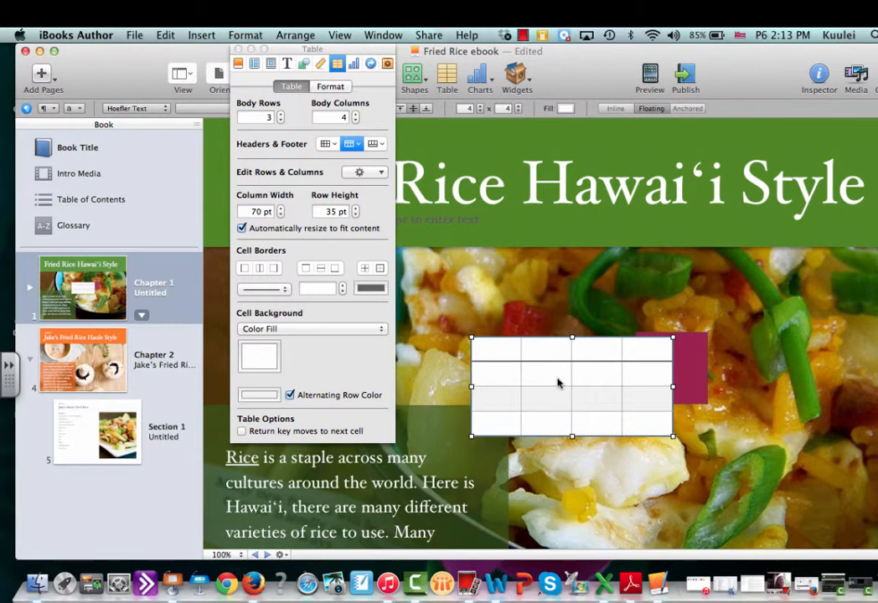
left_click_drag(559, 383, 606, 241)
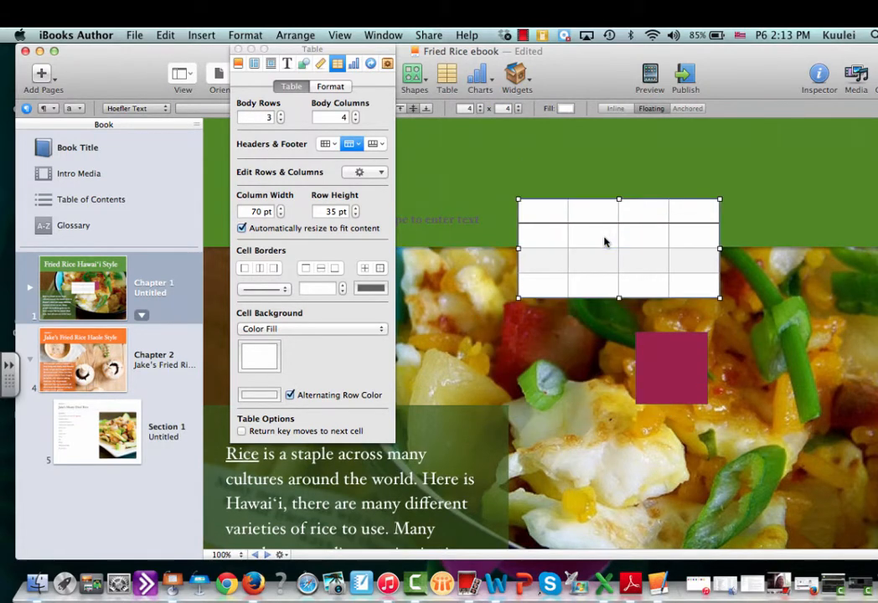
Step: Add a Media widget to the "Jake's Meaty Fried Rice" page and move it beside the ingredients, clear of the list text
key("super+Tab")
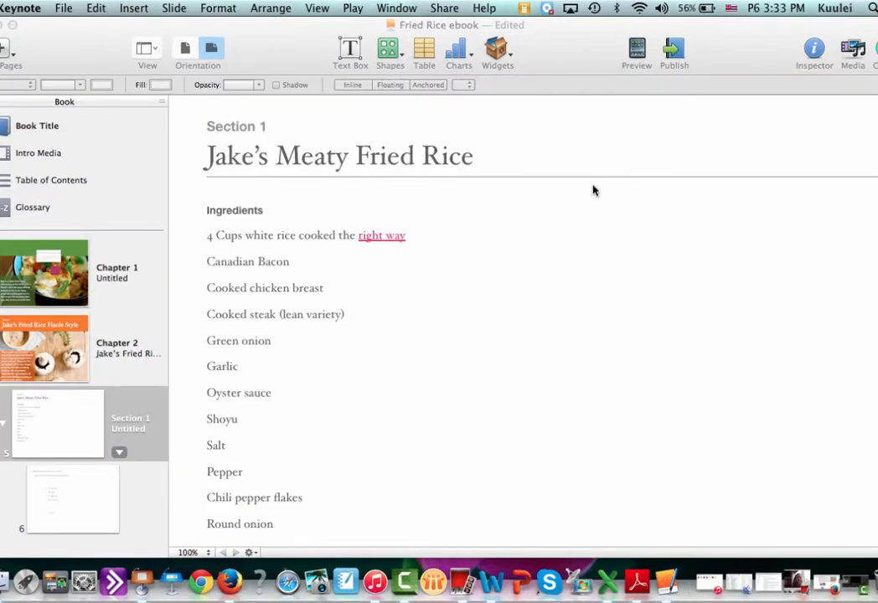
left_click(503, 54)
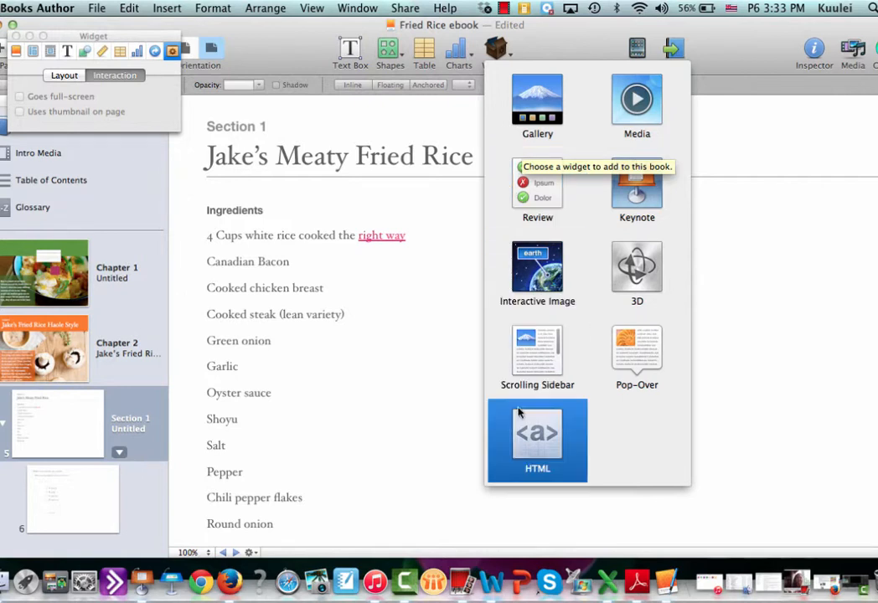
left_click(645, 123)
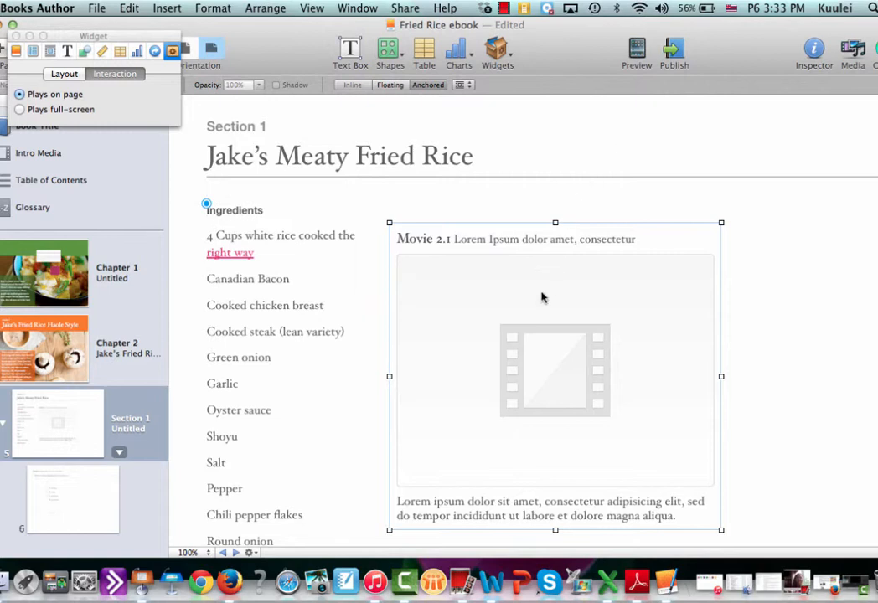
left_click_drag(532, 313, 619, 293)
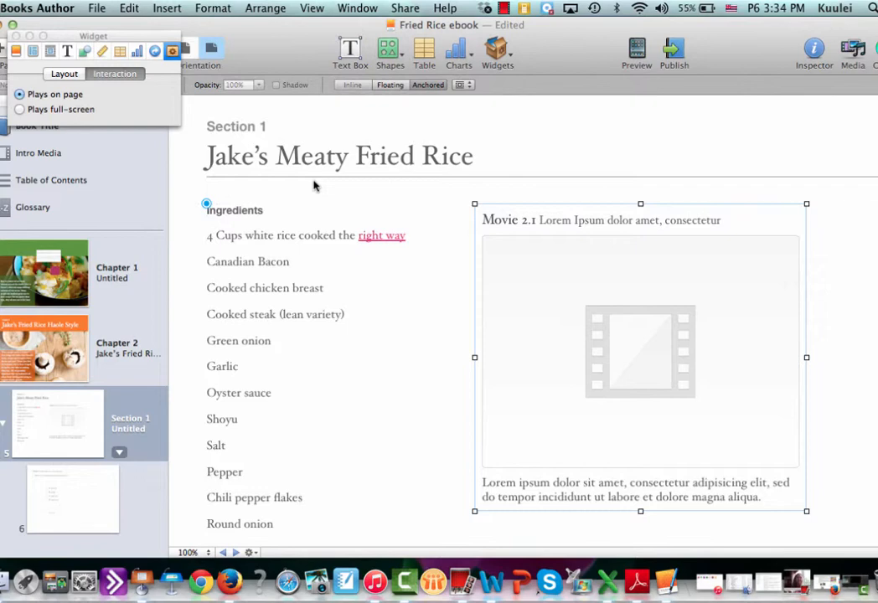
Step: Try out a Pop-Over widget over the movie placeholder, place the cursor in its text and remove the widget
key("super+Tab")
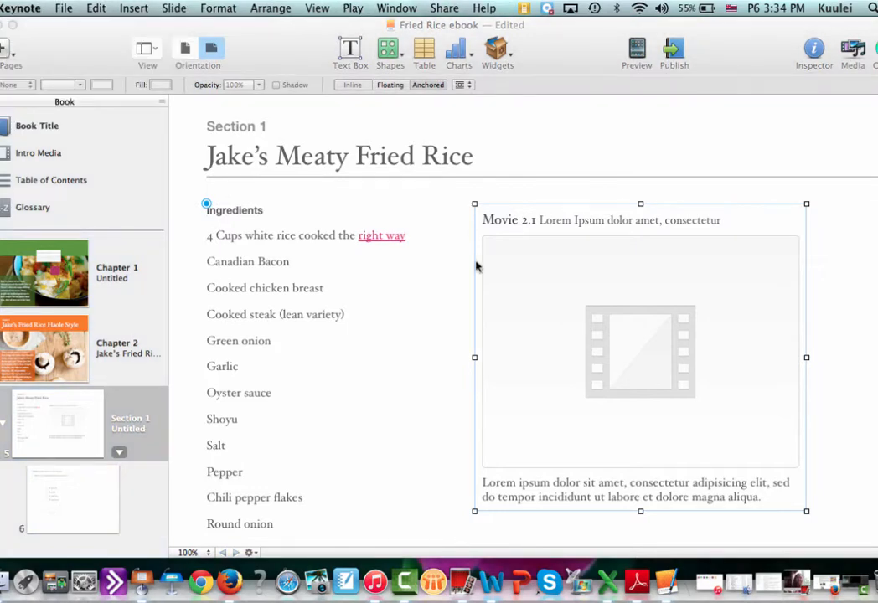
left_click(503, 52)
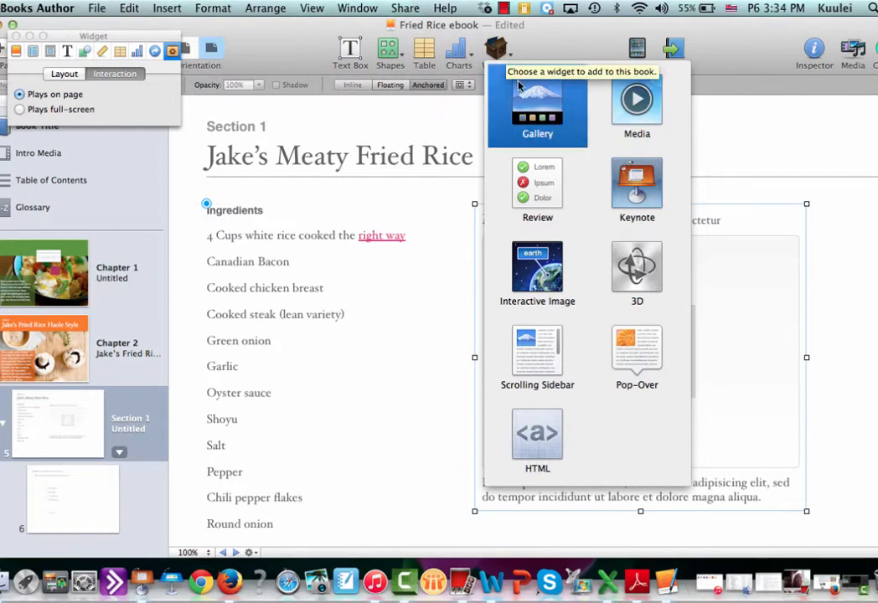
left_click(622, 346)
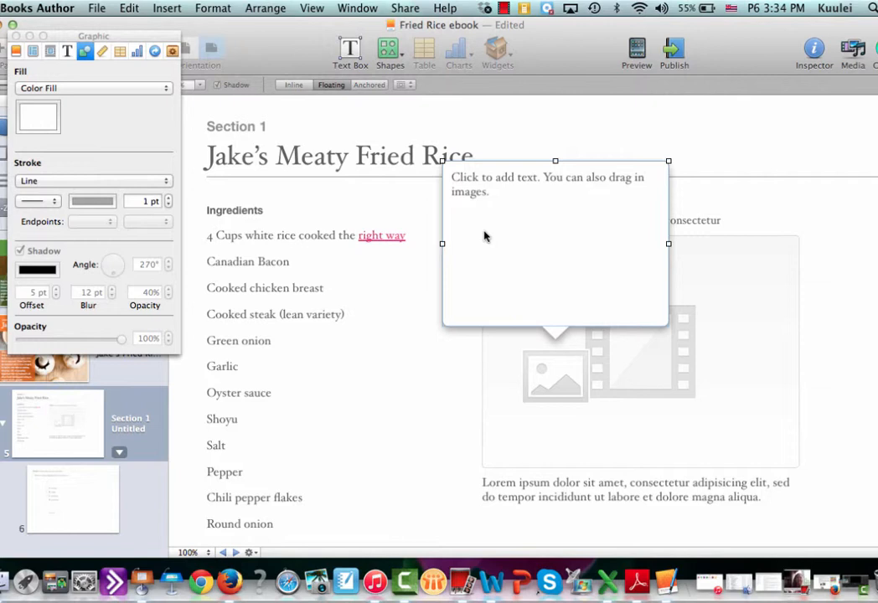
key("super+Tab")
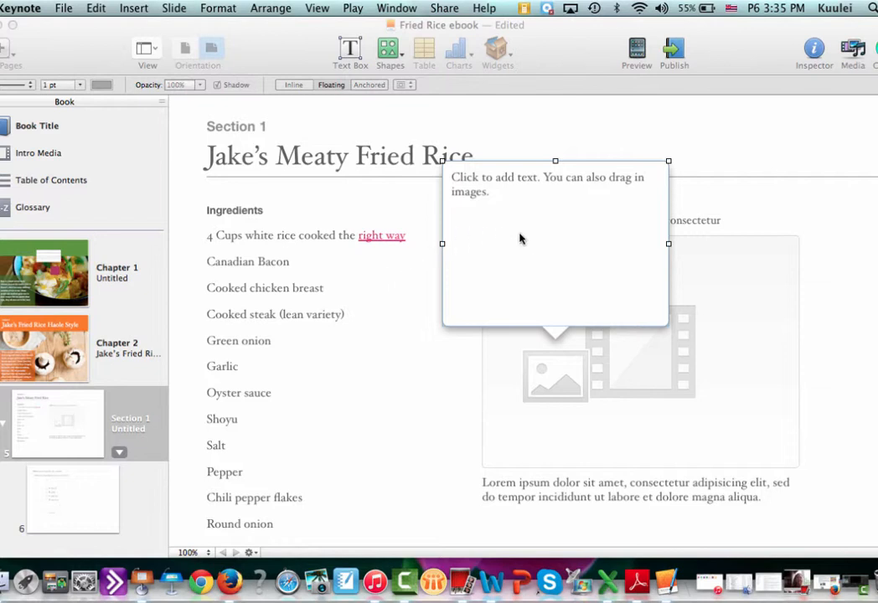
left_click(491, 192)
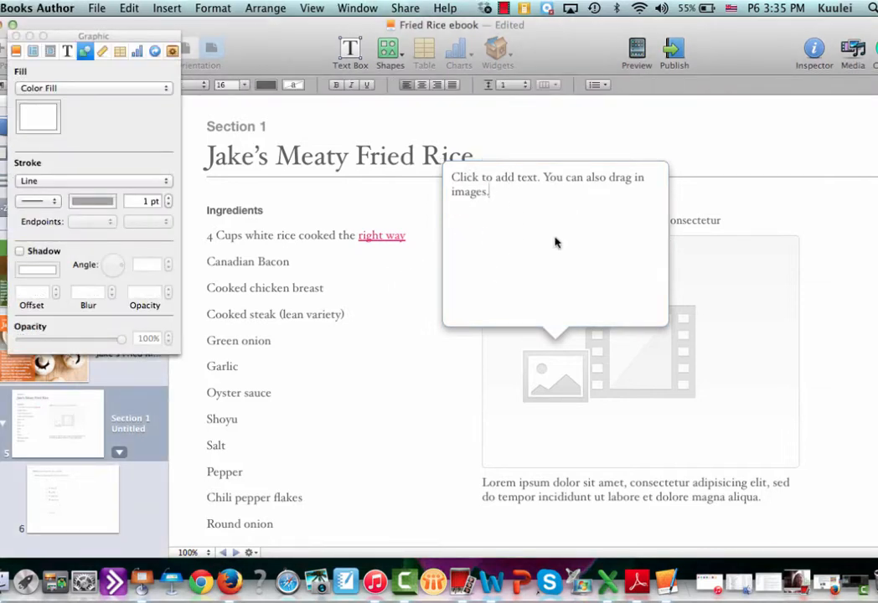
left_click(546, 372)
Step: Add a Review widget to the "Jake's Meaty Fried Rice" page and delete it again
left_click(497, 51)
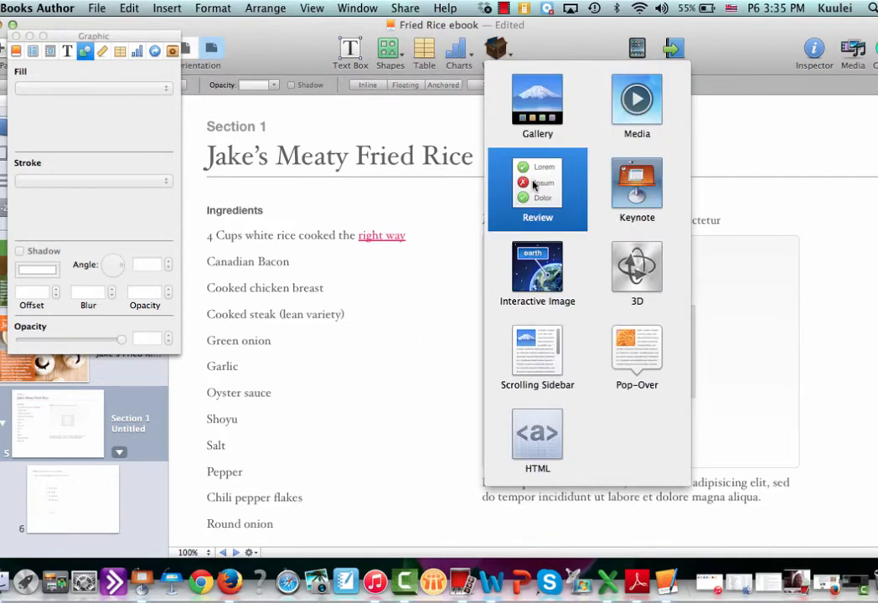
left_click(533, 185)
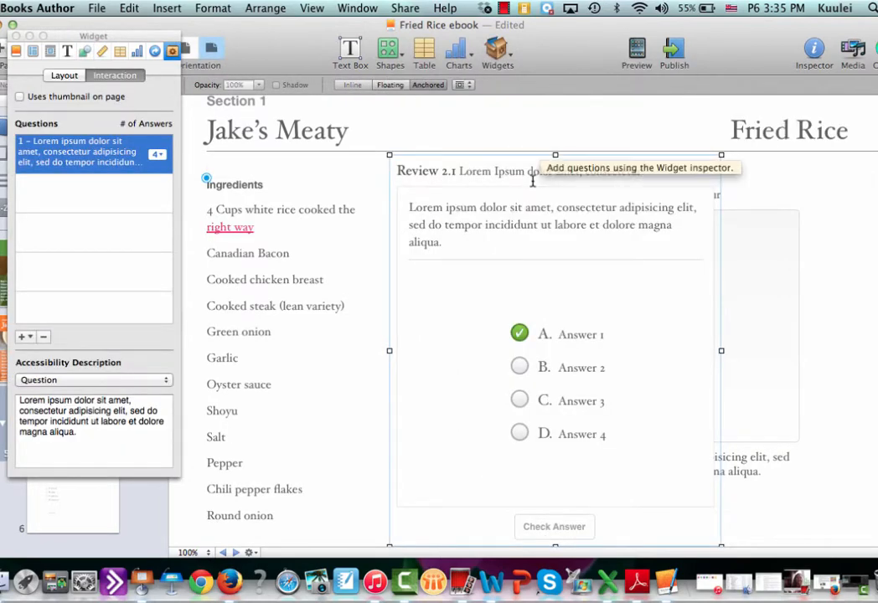
key("Delete")
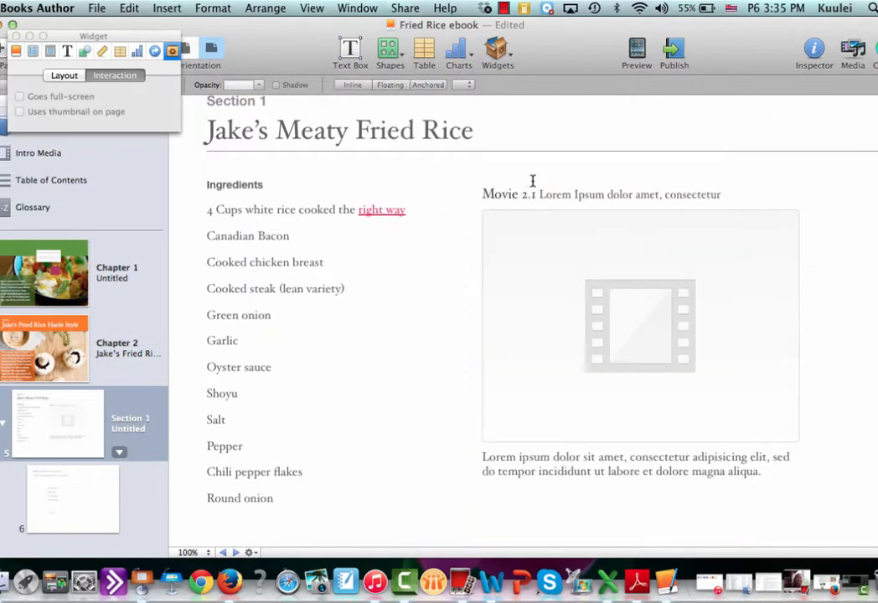
Step: Examine the review question about fried rice ingredients on page 6 and the widget types that can be added
left_click(77, 516)
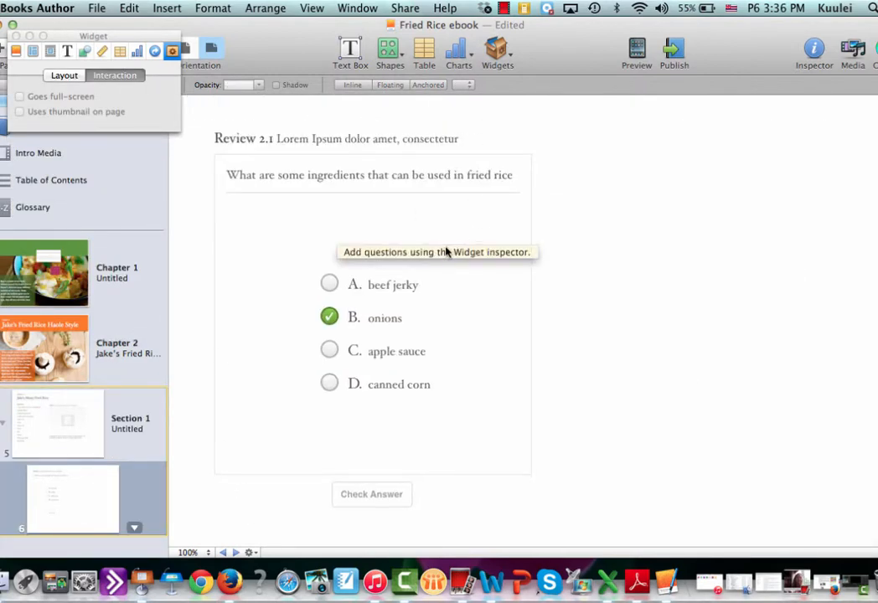
left_click(506, 52)
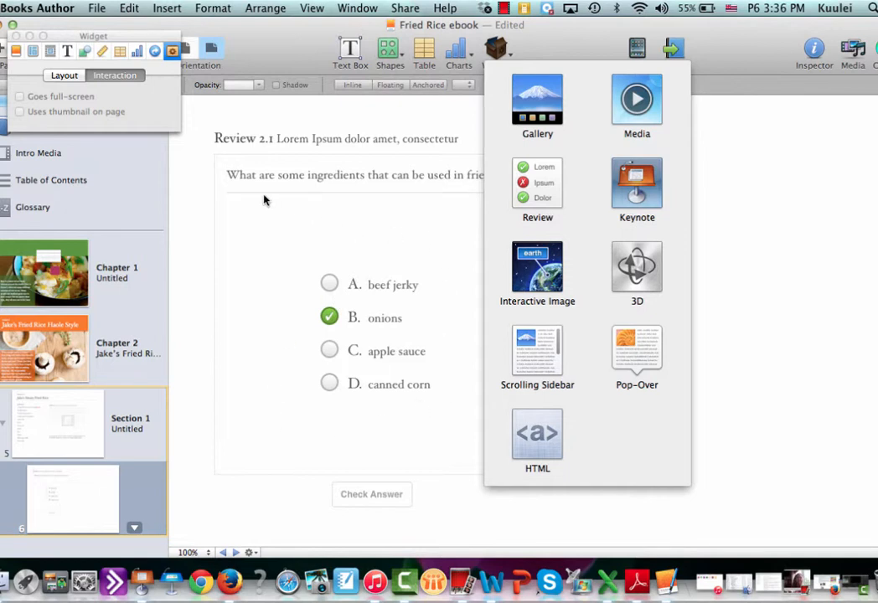
left_click(523, 49)
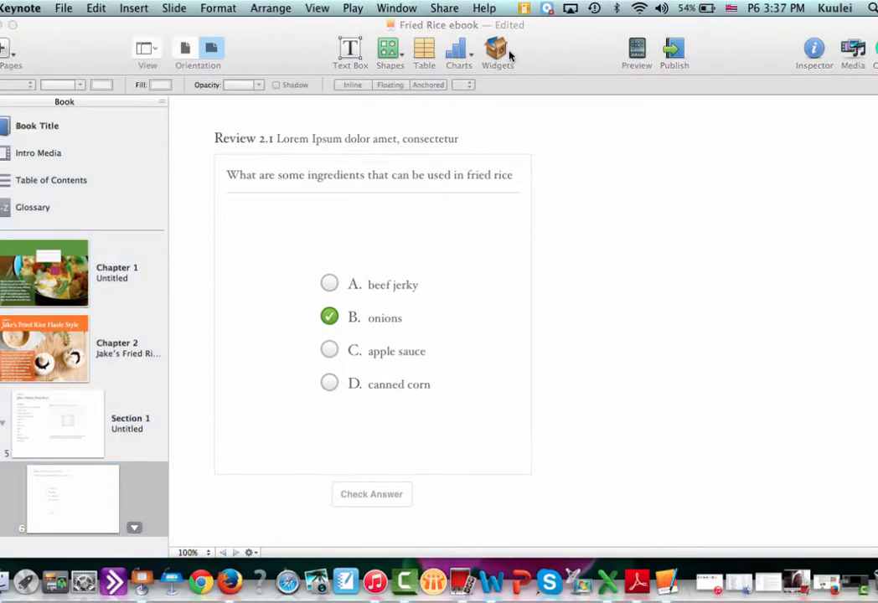
left_click(496, 51)
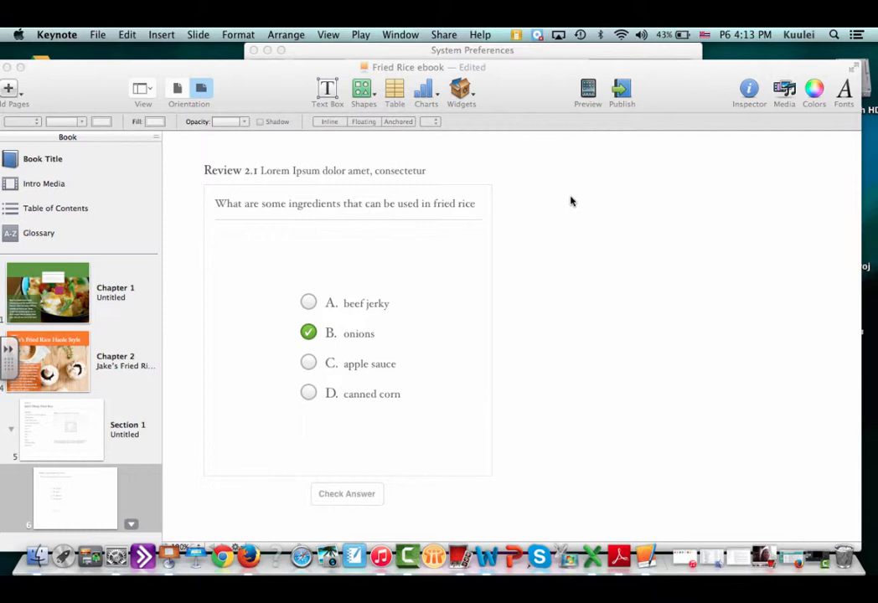
Step: Check the available preview destinations for the book and cancel without previewing
left_click(589, 92)
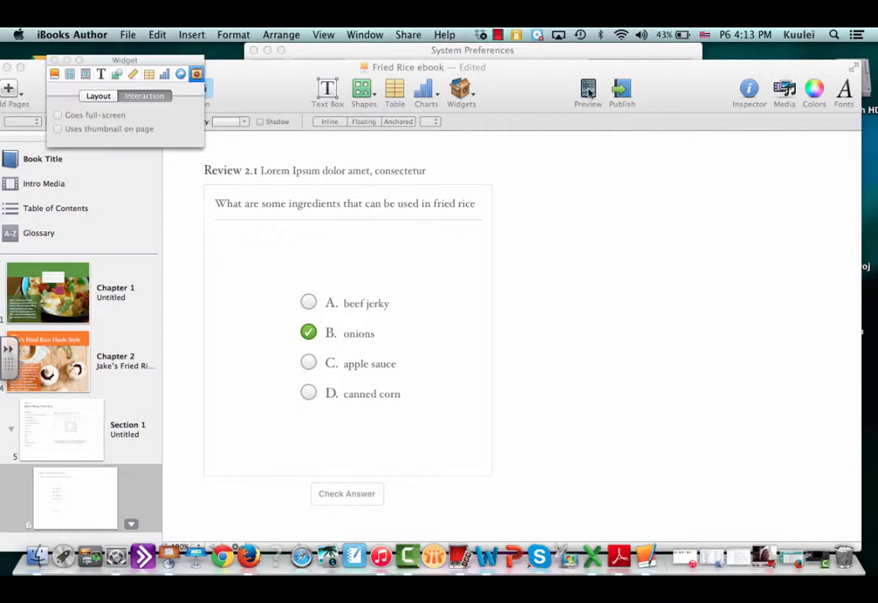
left_click(589, 92)
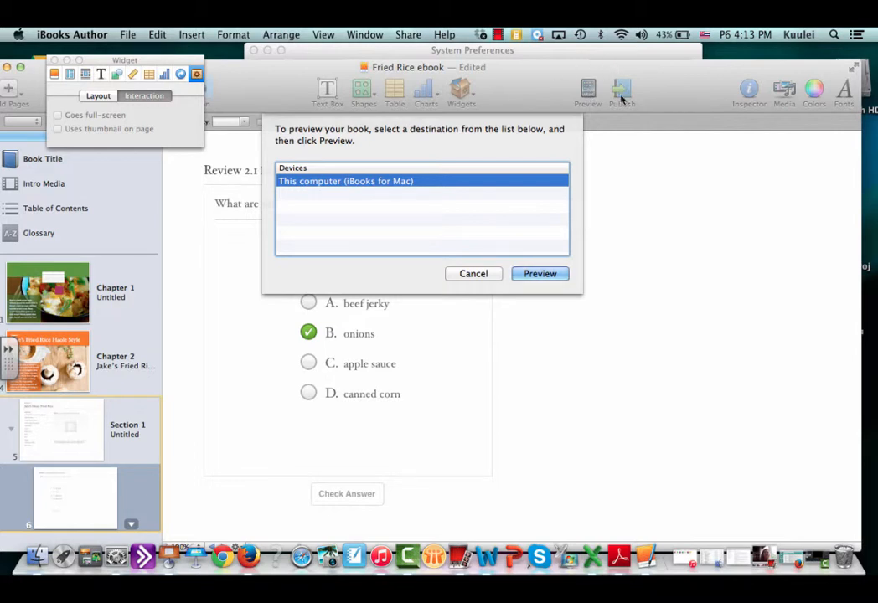
left_click(474, 274)
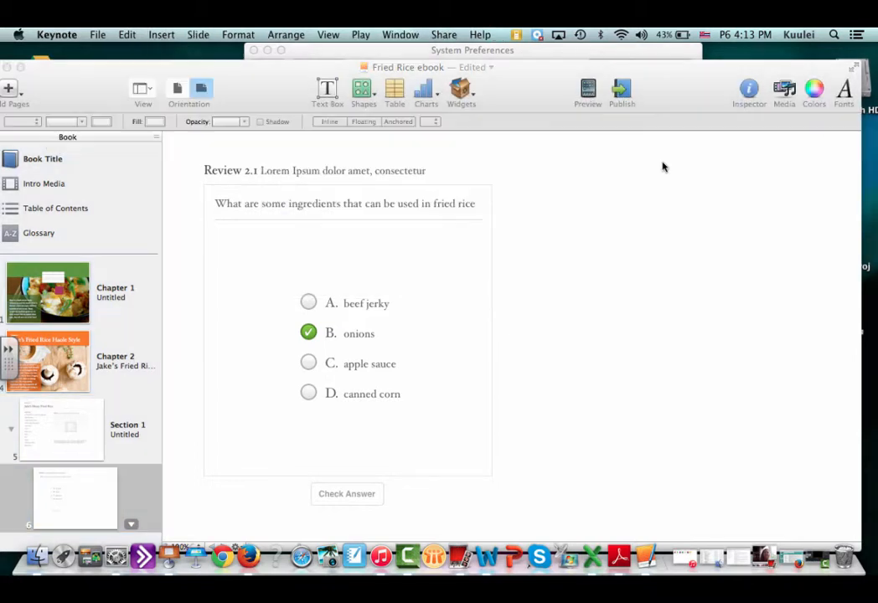
Step: Select the review widget on page 6 and show its question settings in the inspector
left_click(750, 91)
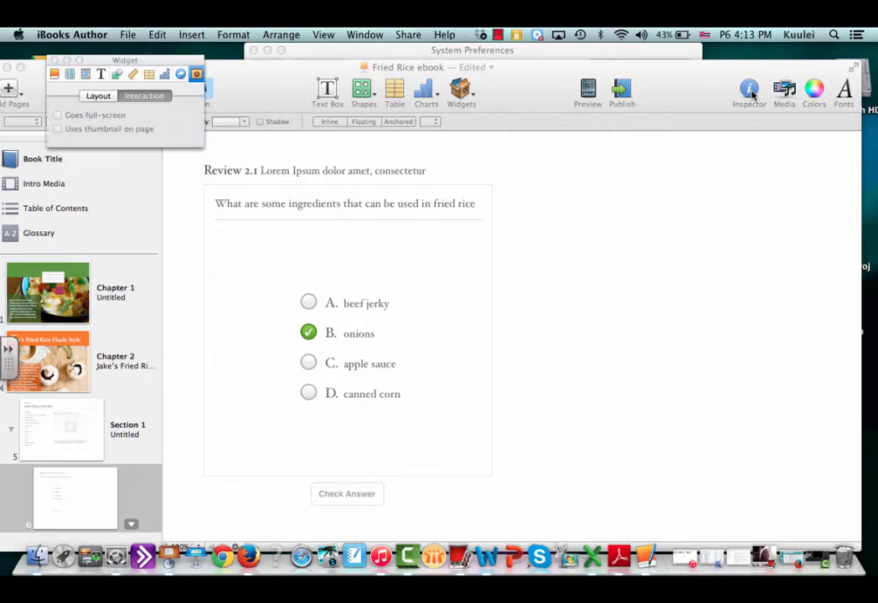
left_click(750, 90)
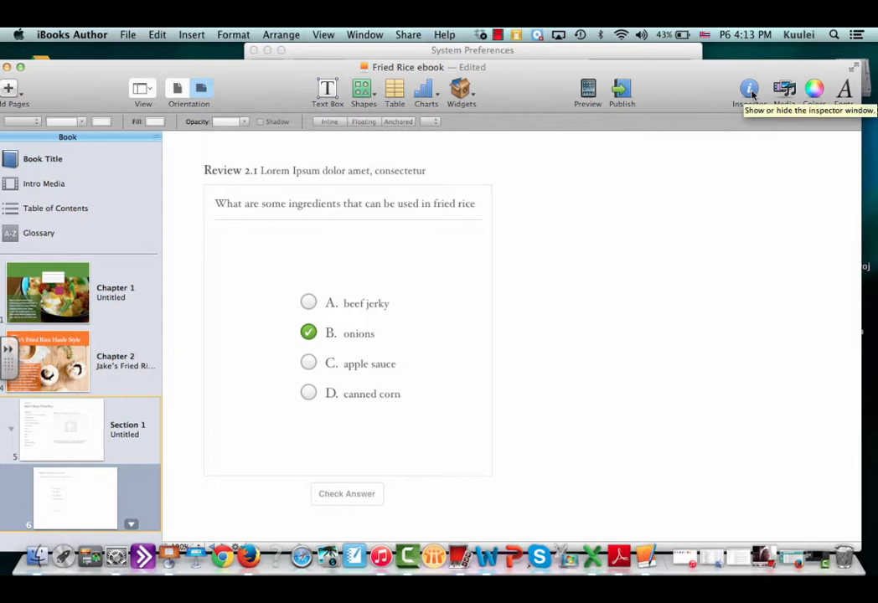
left_click(367, 172)
left_click(749, 90)
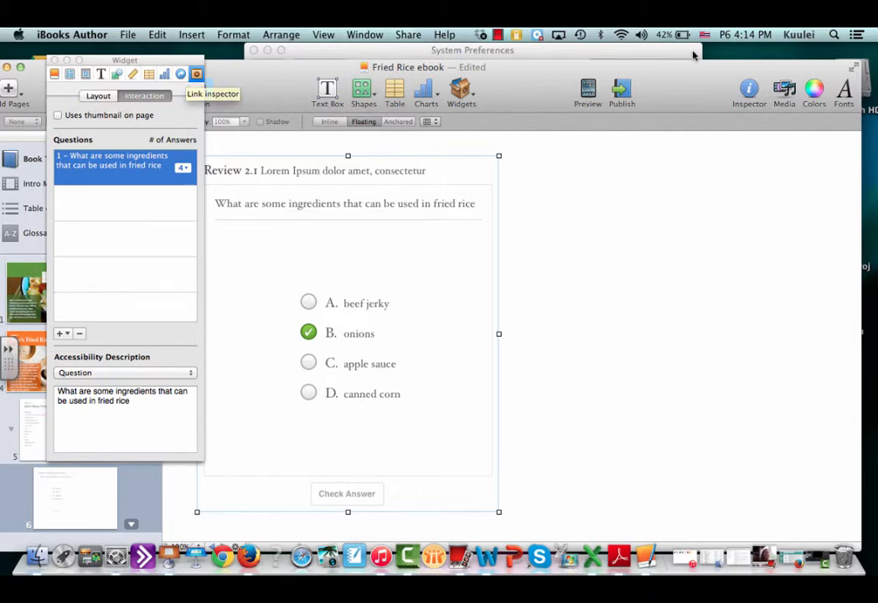
Step: Show the media browser, the colour picker and the font settings for the book
left_click(785, 90)
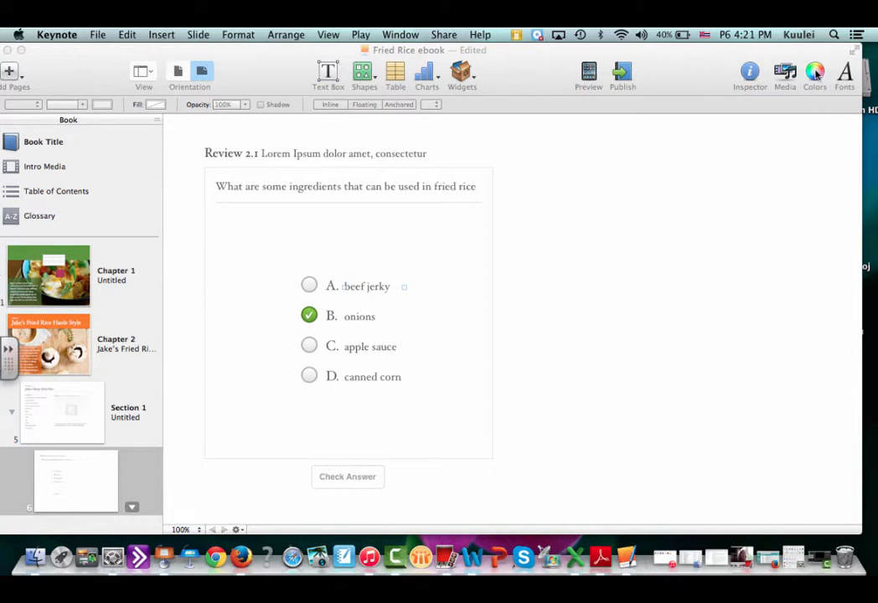
left_click(815, 74)
left_click(847, 74)
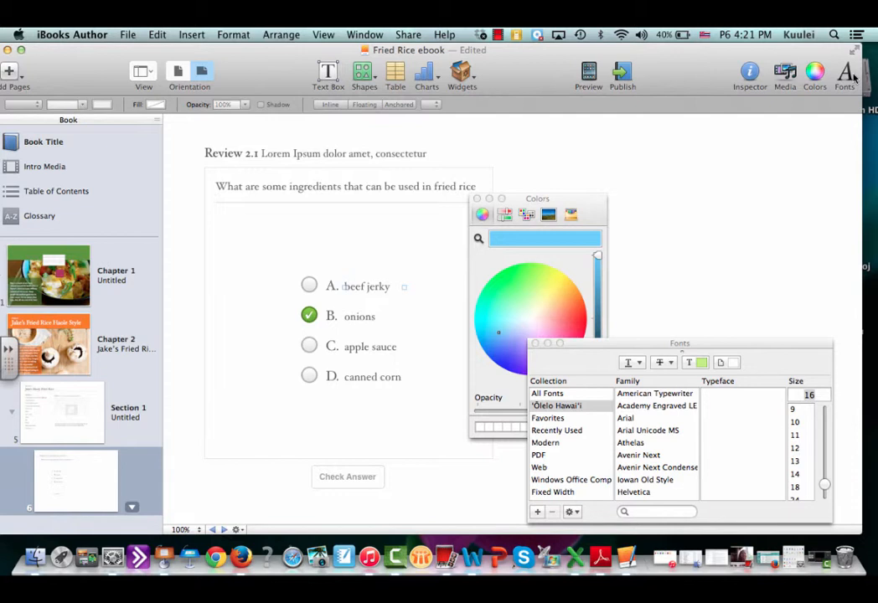